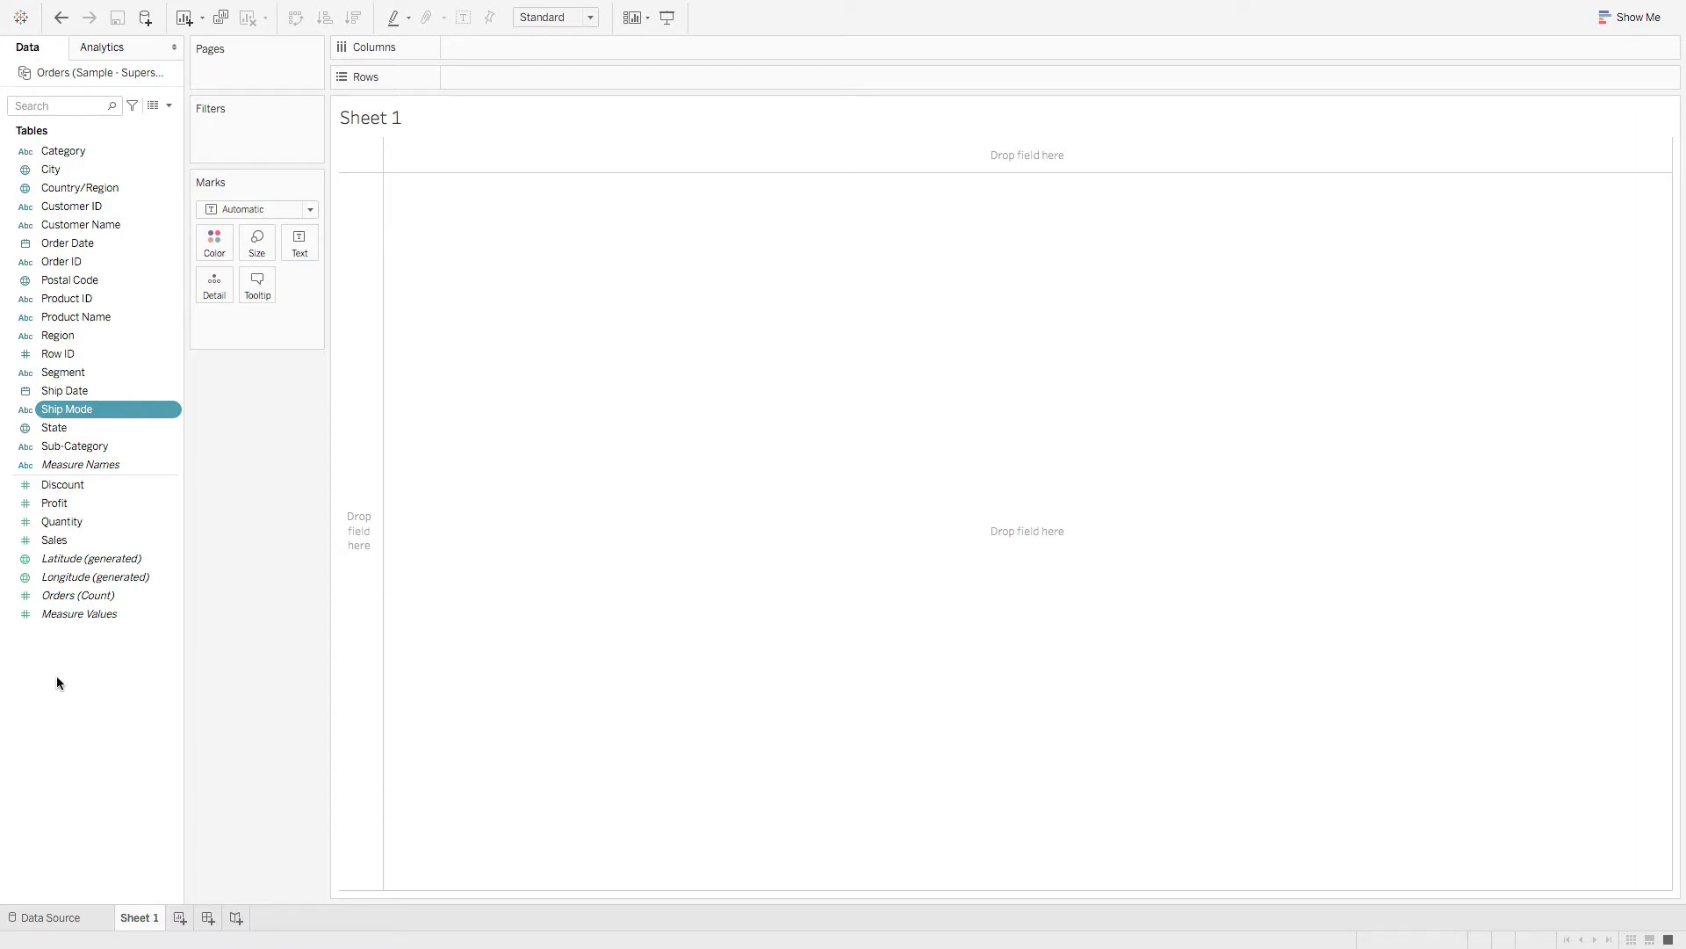
Examine the data type choices and the list and range options for a new parameter without creating it
right_click(58, 682)
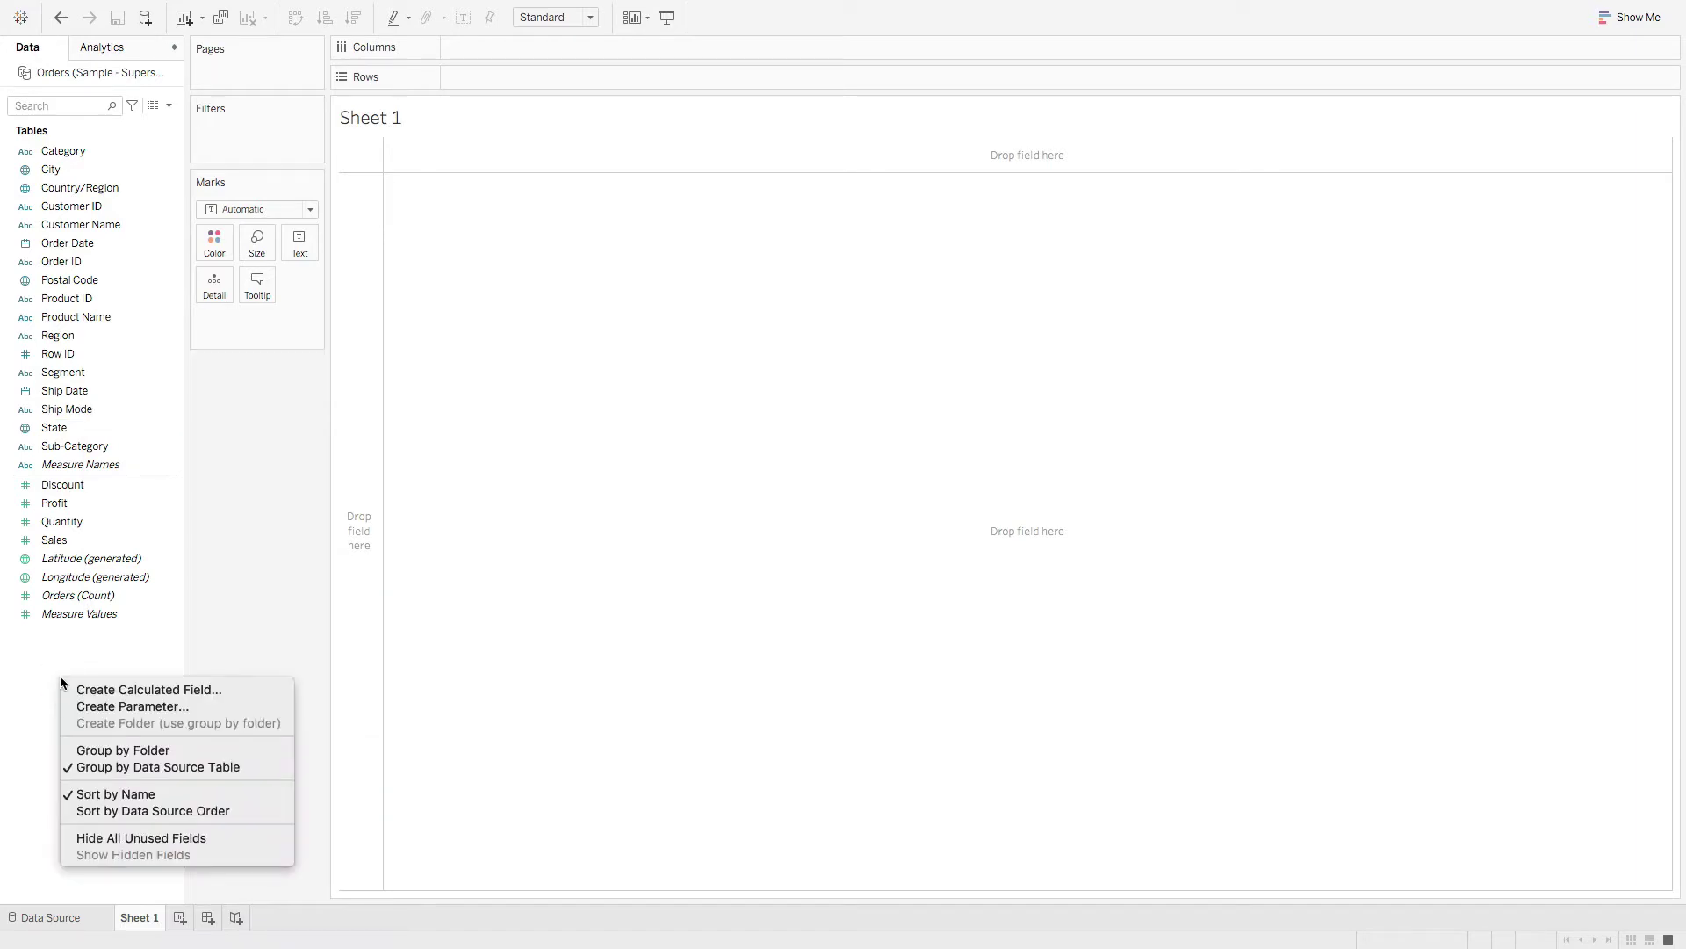
click(108, 708)
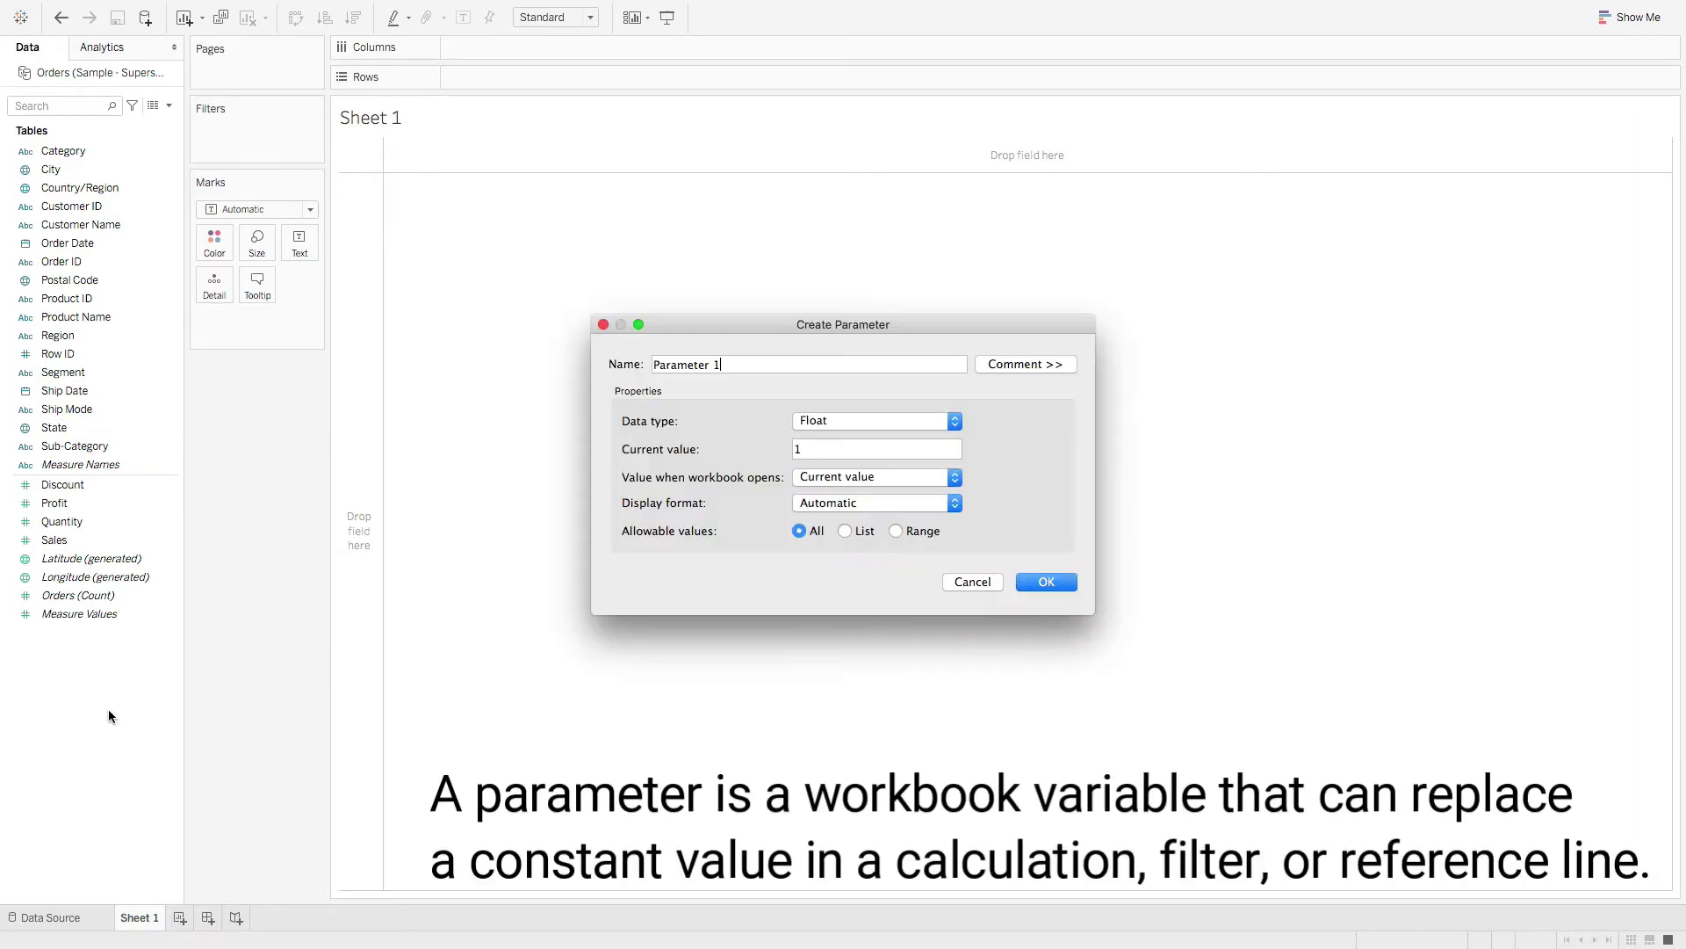
click(864, 421)
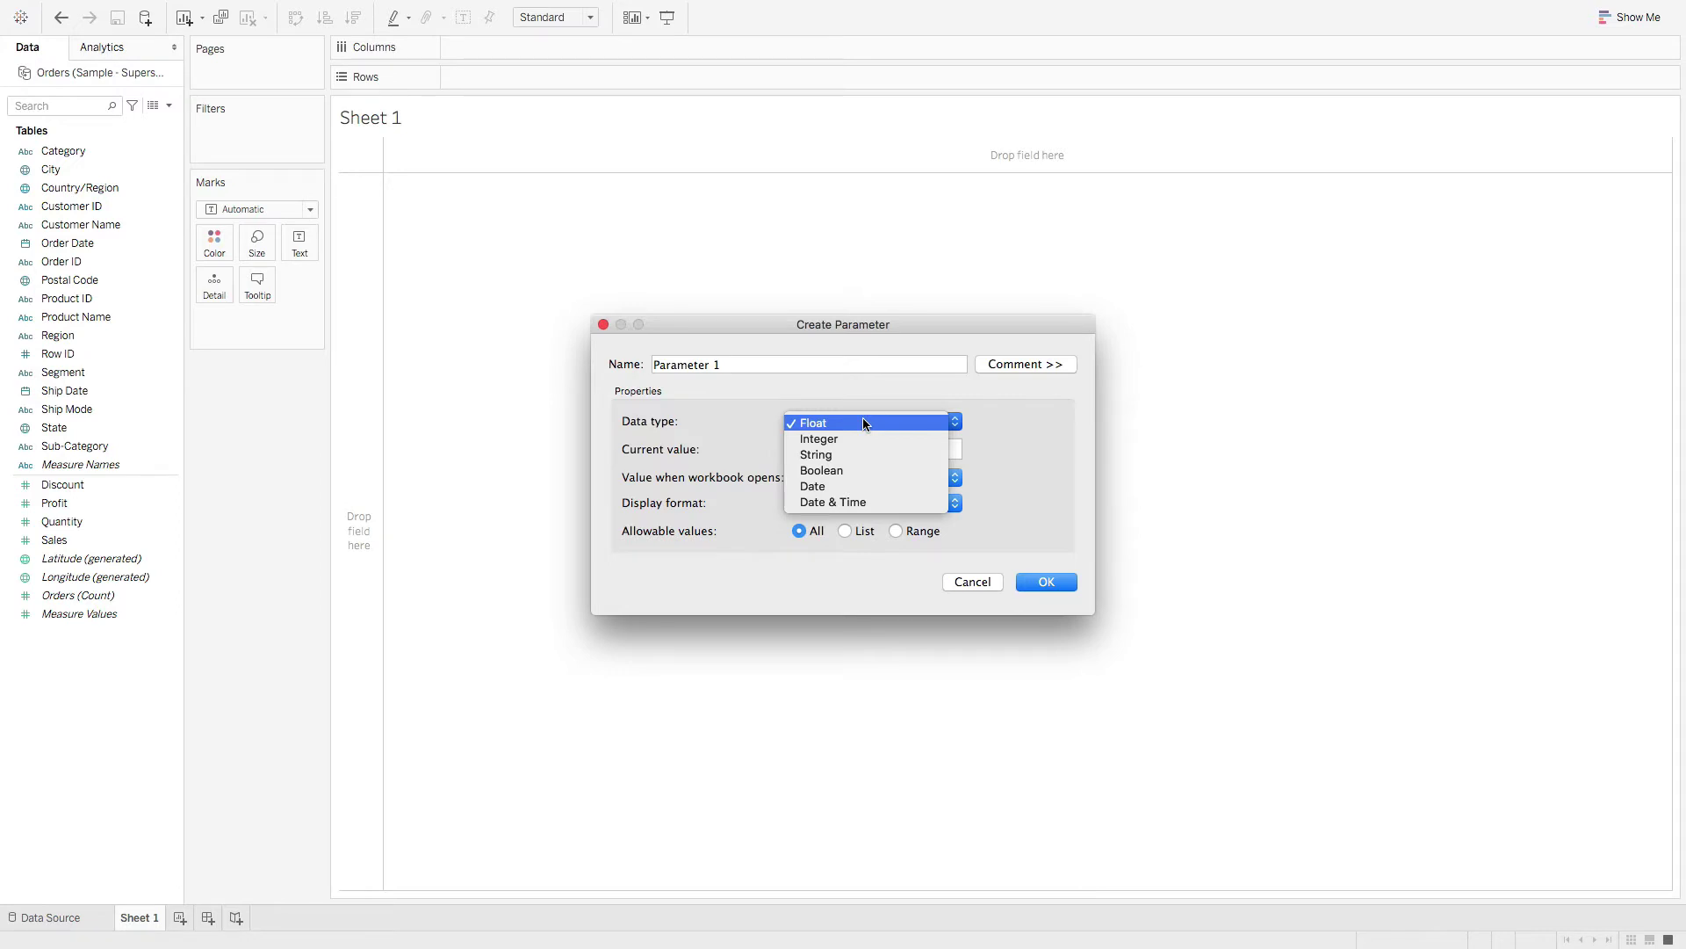
click(969, 392)
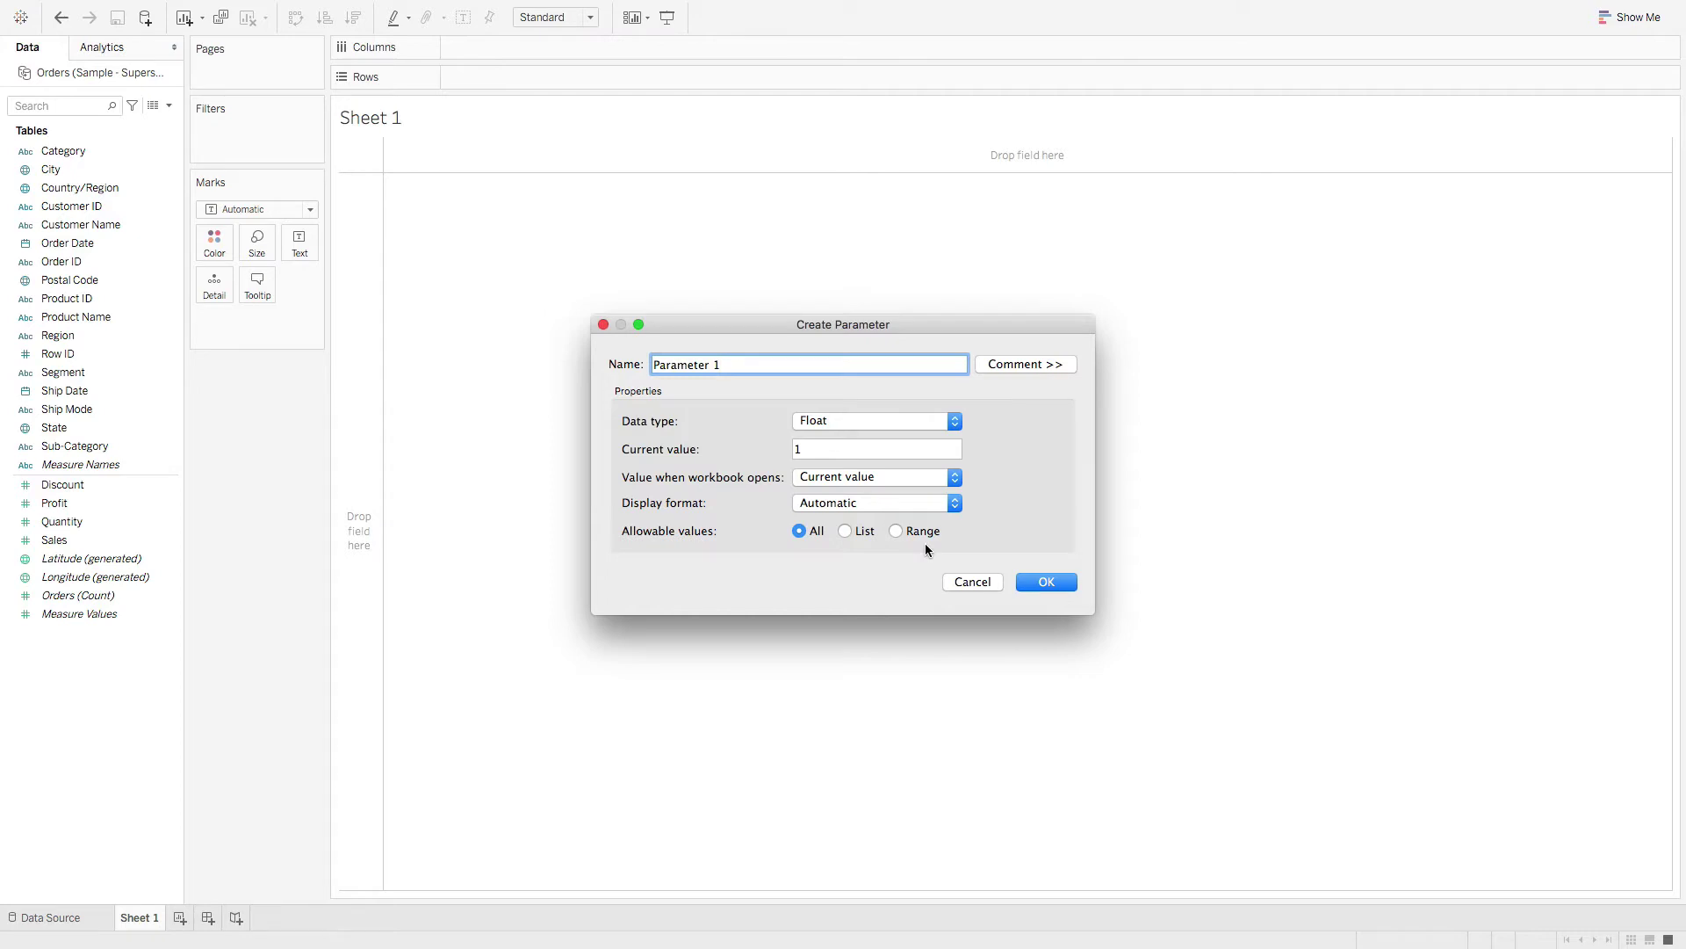
click(846, 532)
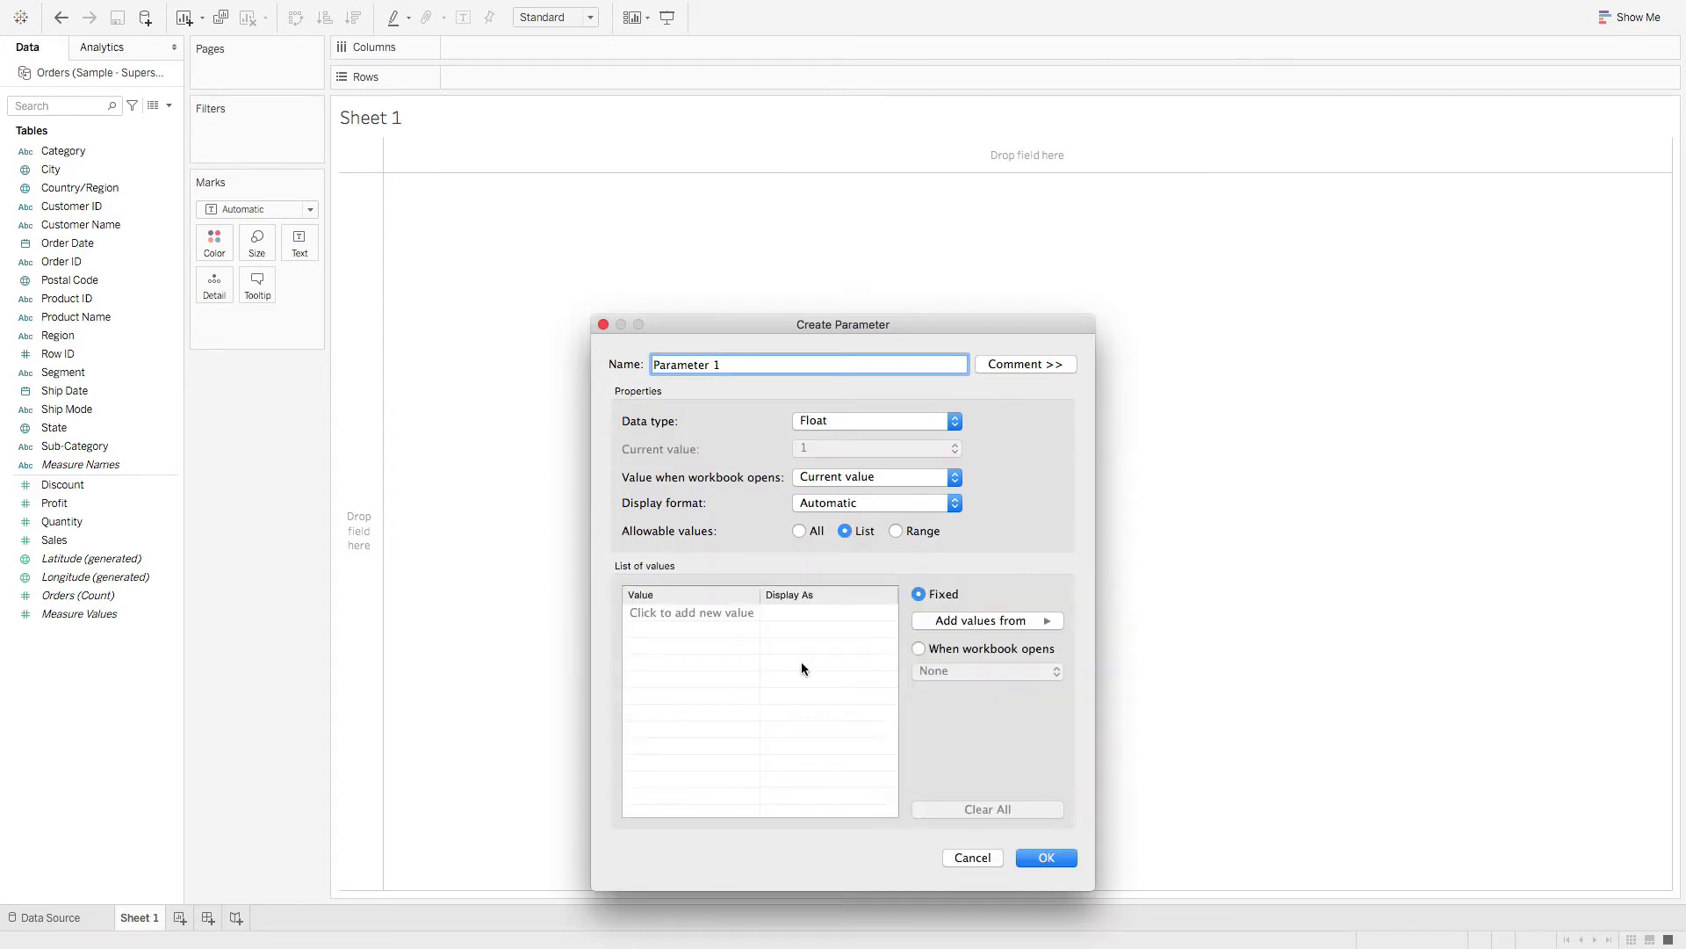
click(896, 531)
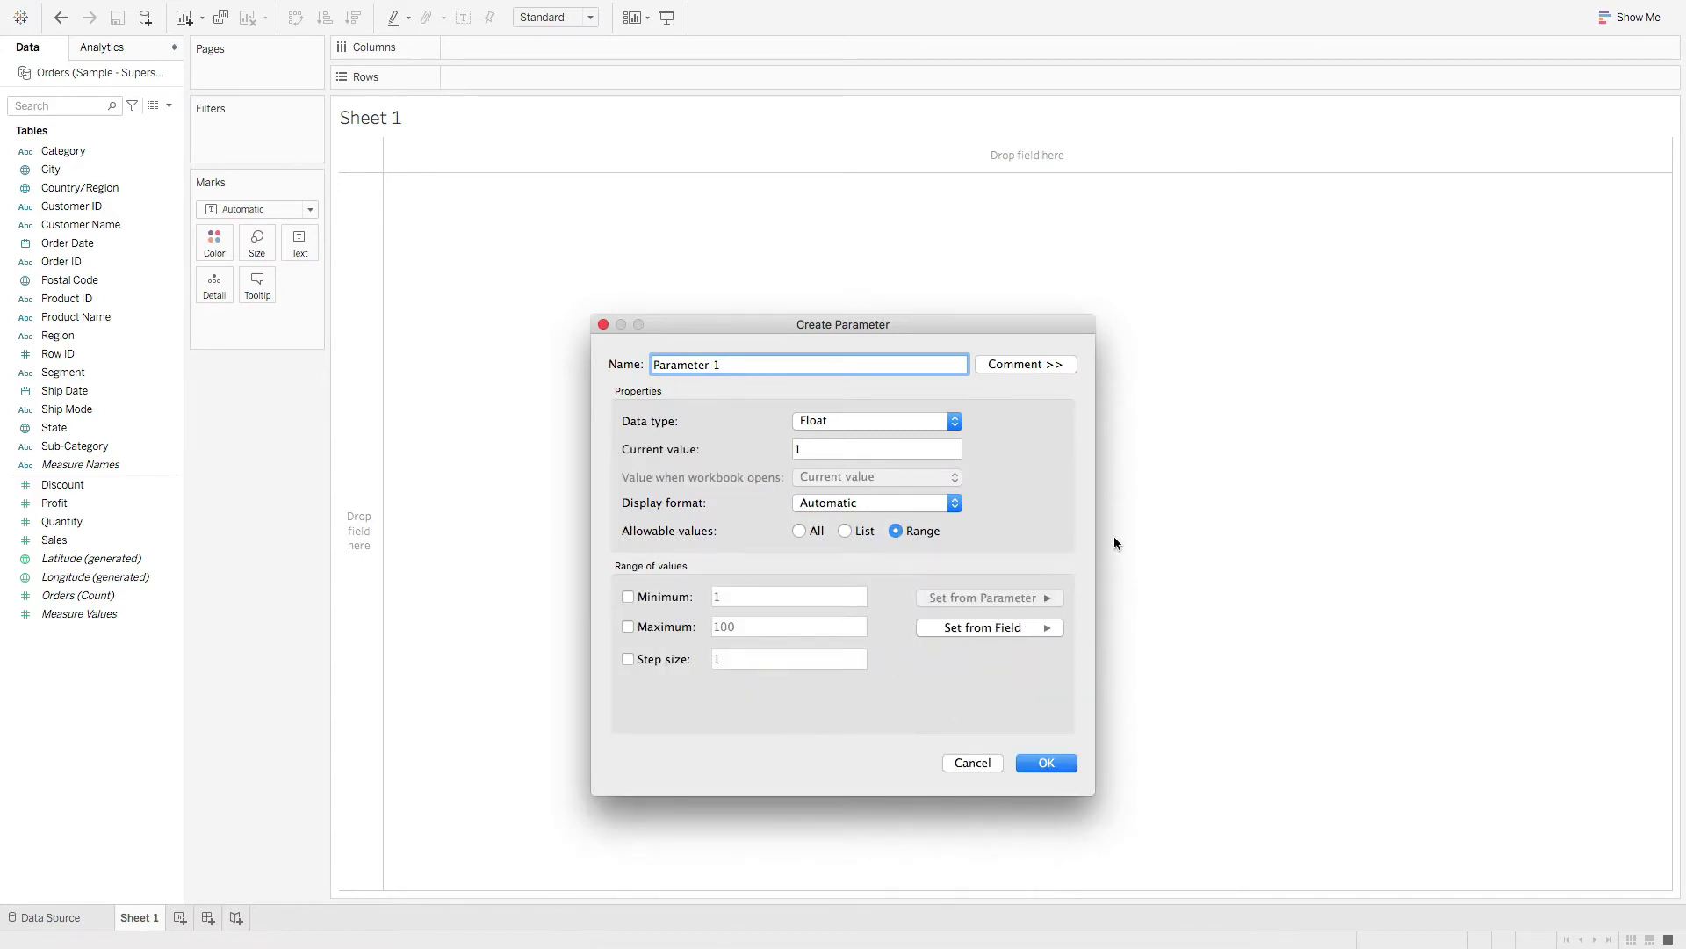
click(972, 761)
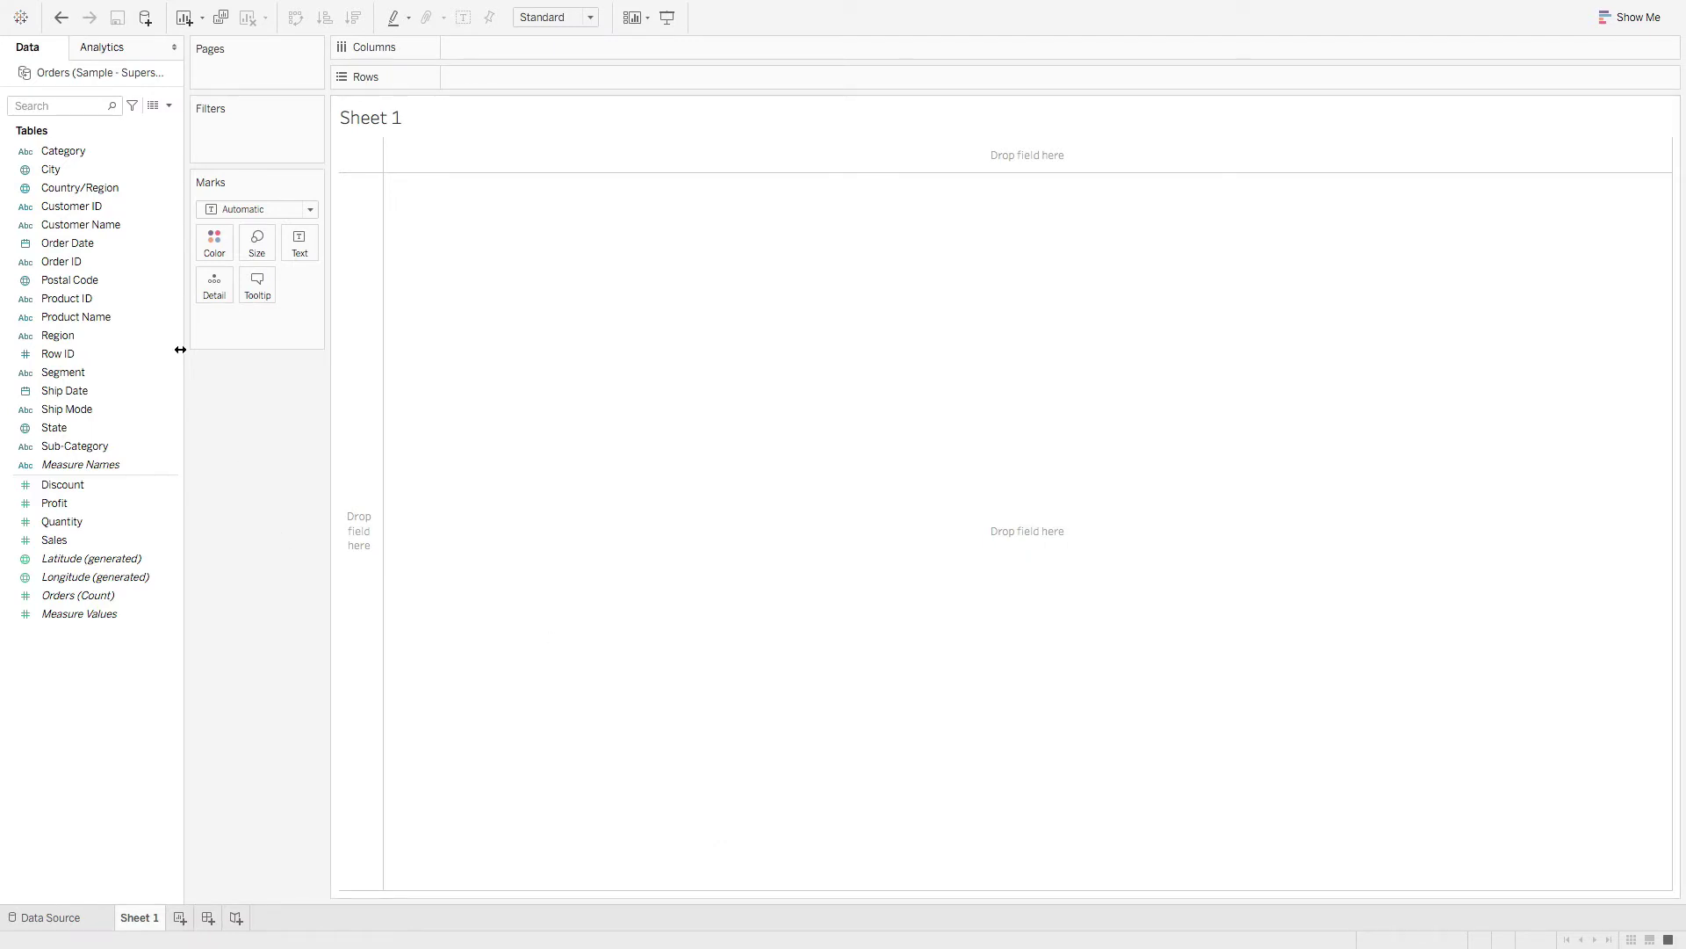
Add Category as a detail on the marks and place Sales on the rows
click(64, 154)
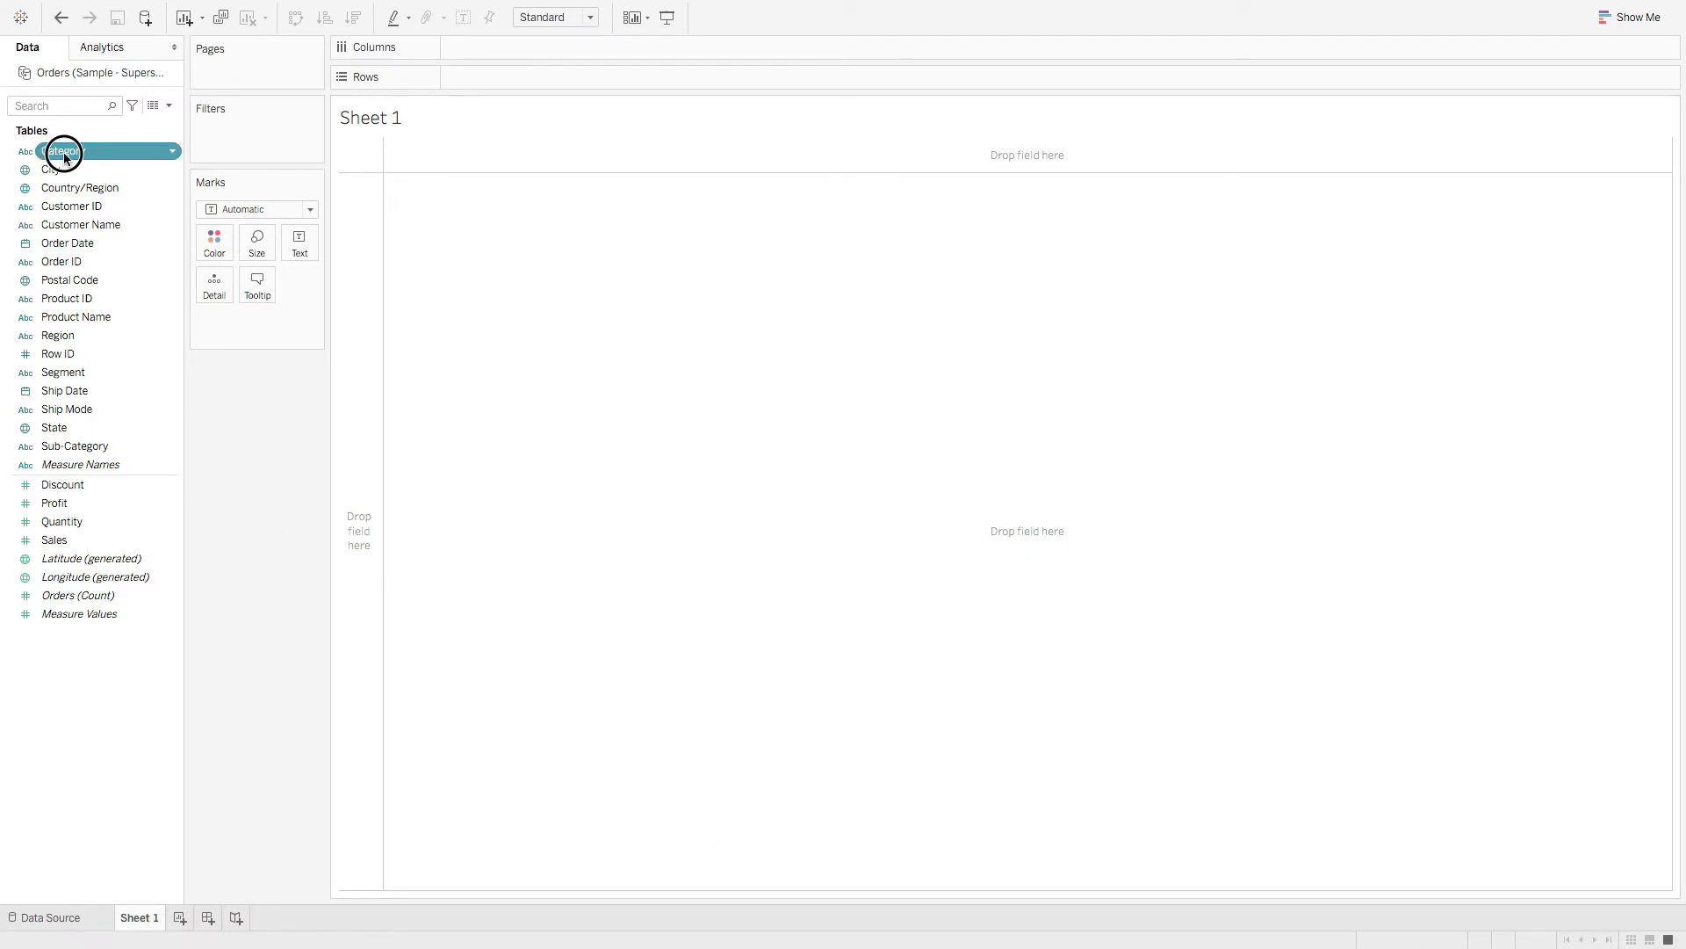
drag(65, 154, 207, 287)
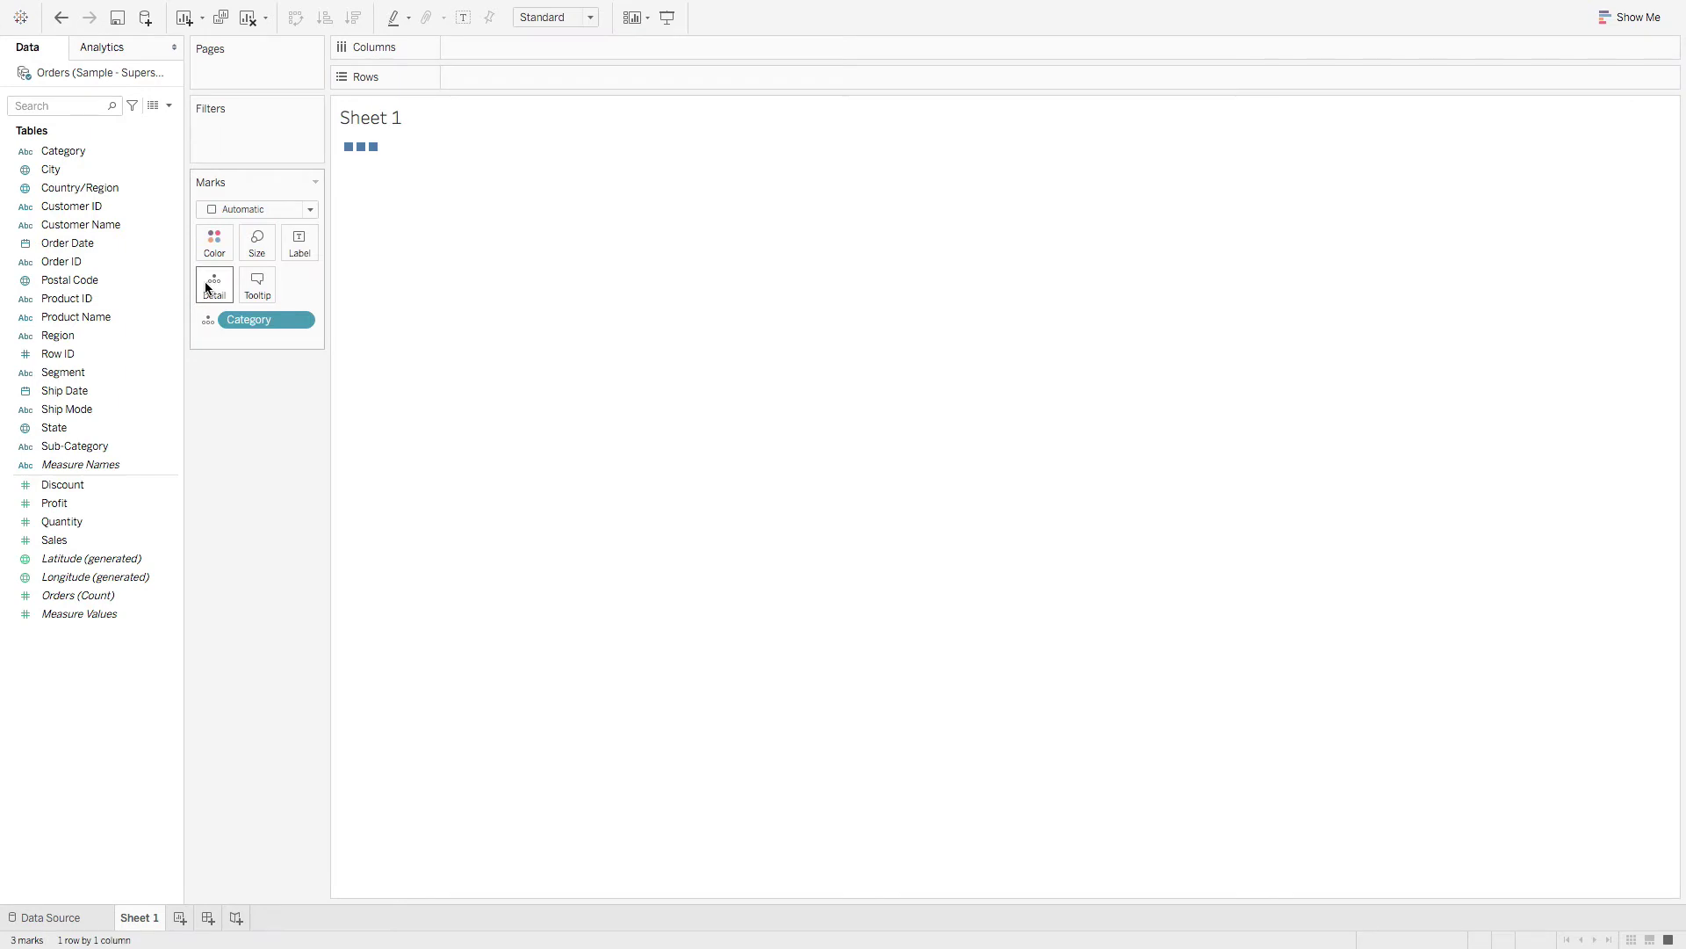
drag(66, 537, 505, 78)
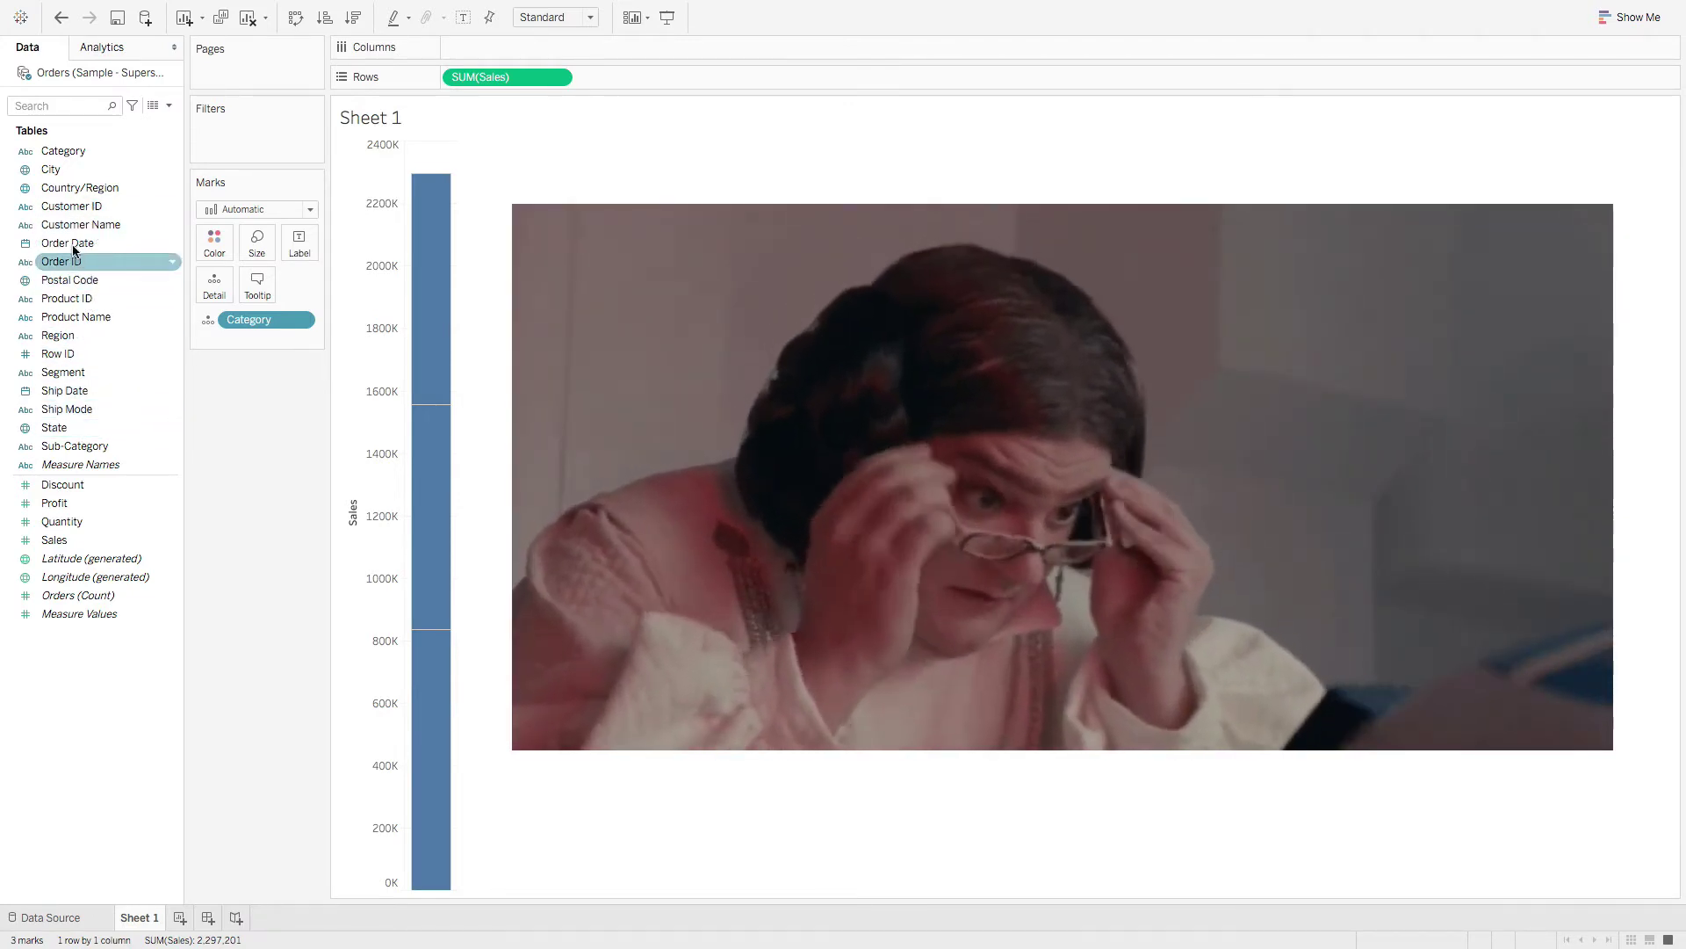
Place Order Date on the columns and make it a continuous year
drag(73, 246, 509, 48)
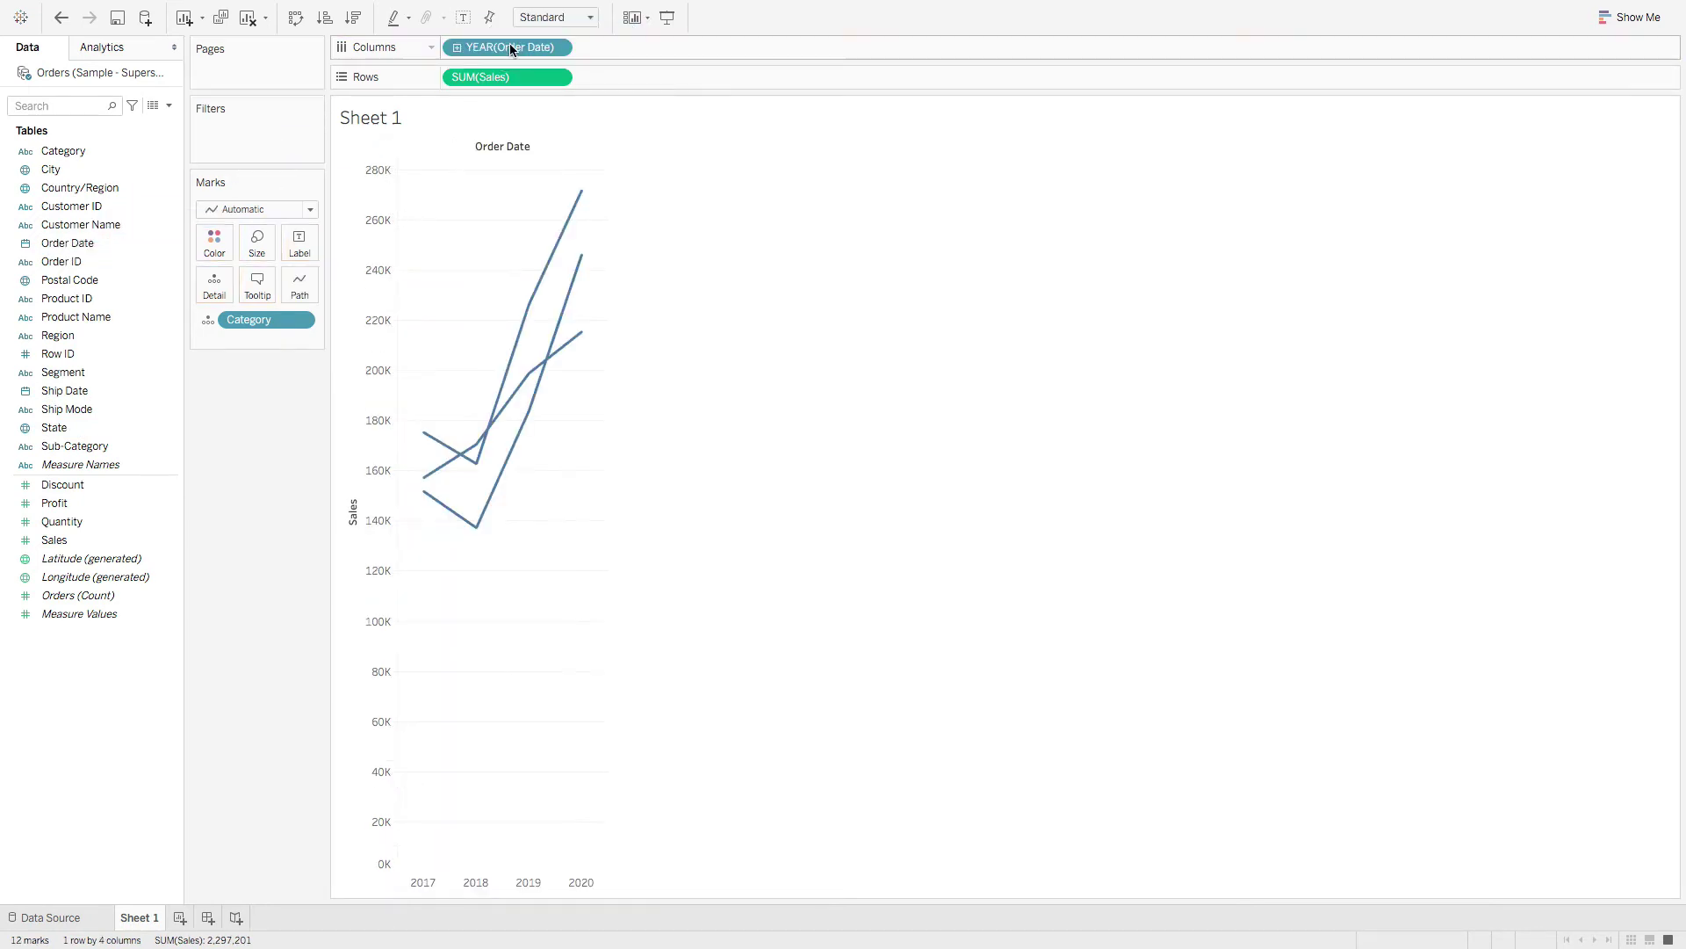
right_click(511, 49)
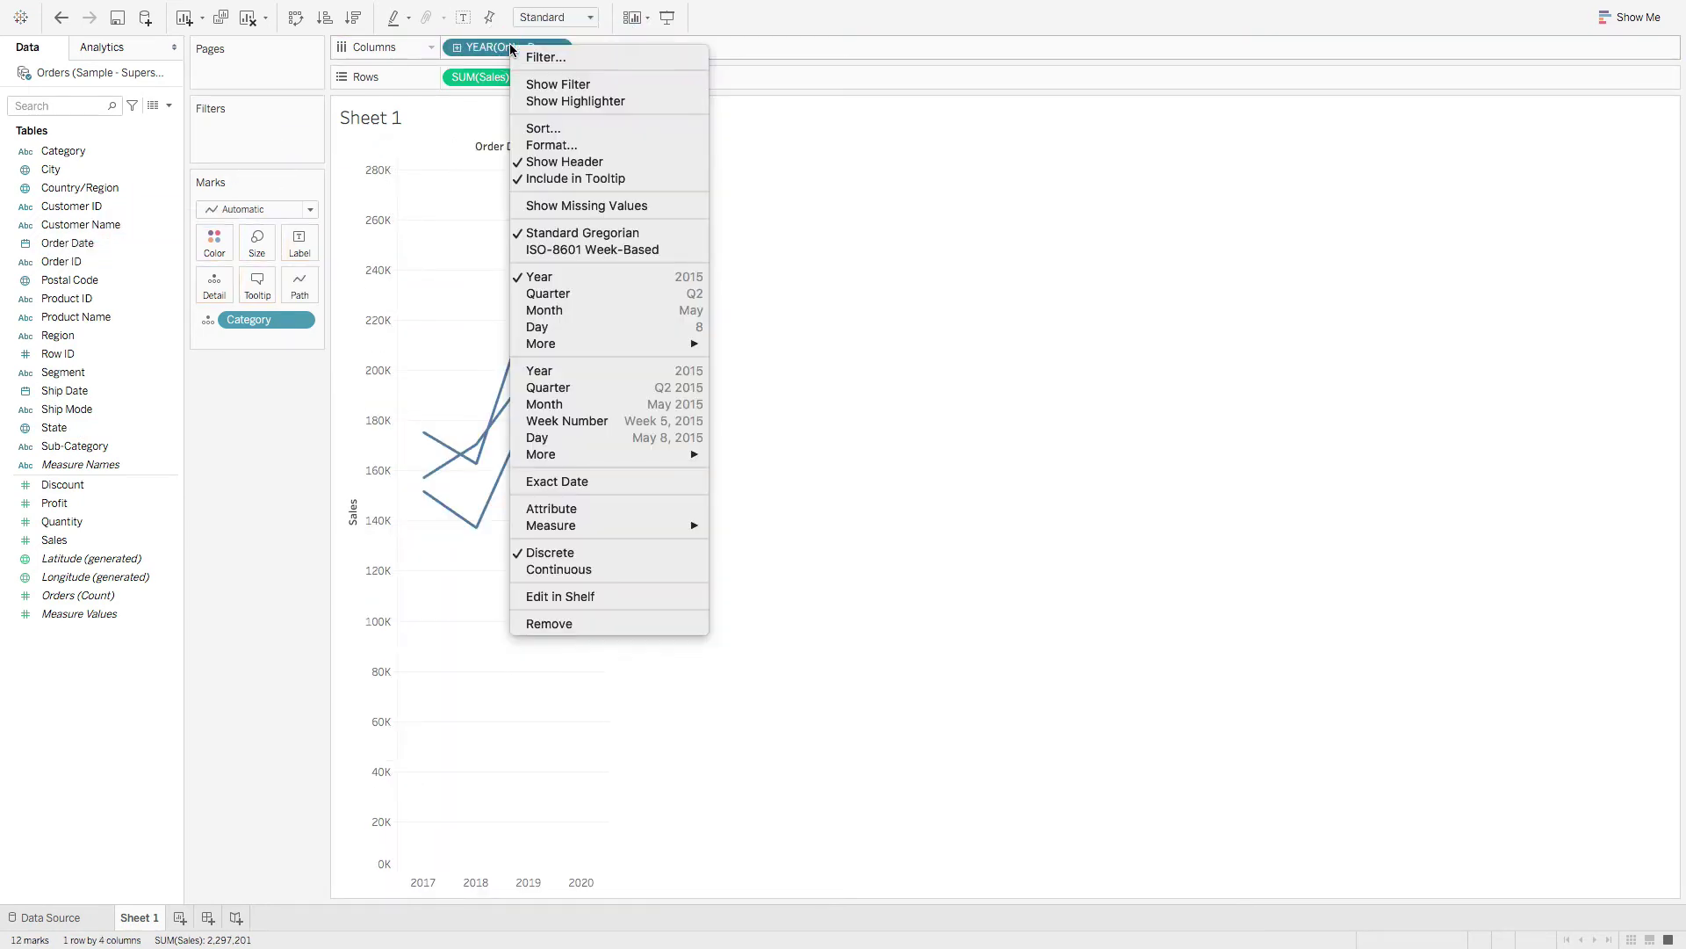
click(572, 371)
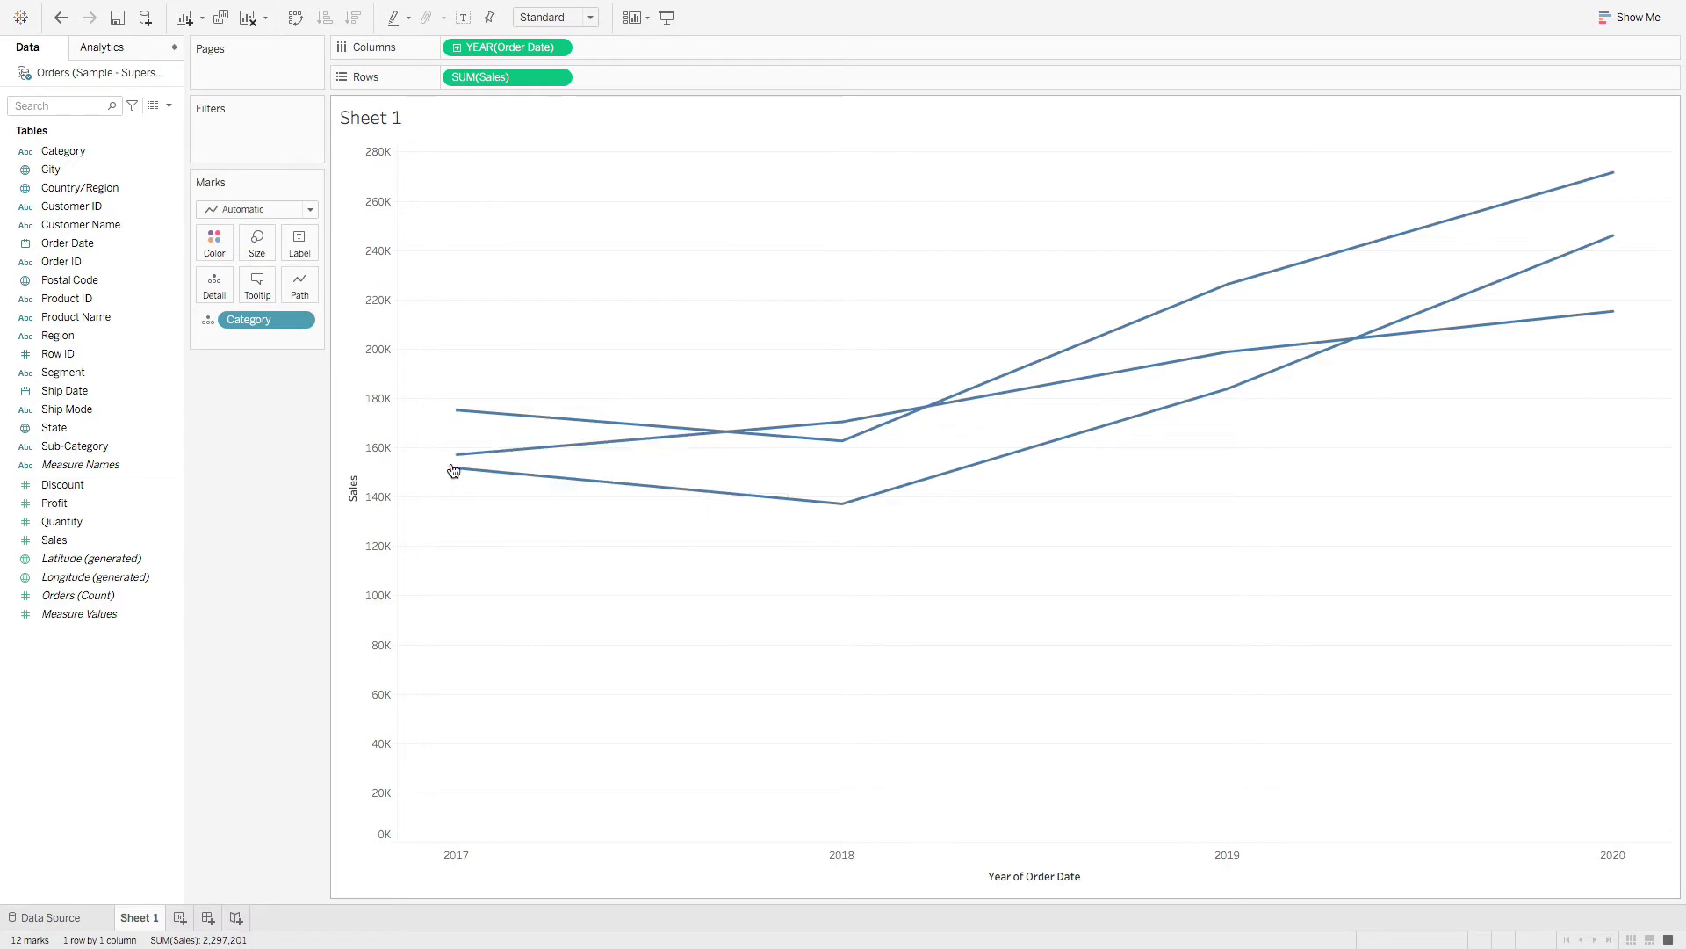
mouse_move(598, 428)
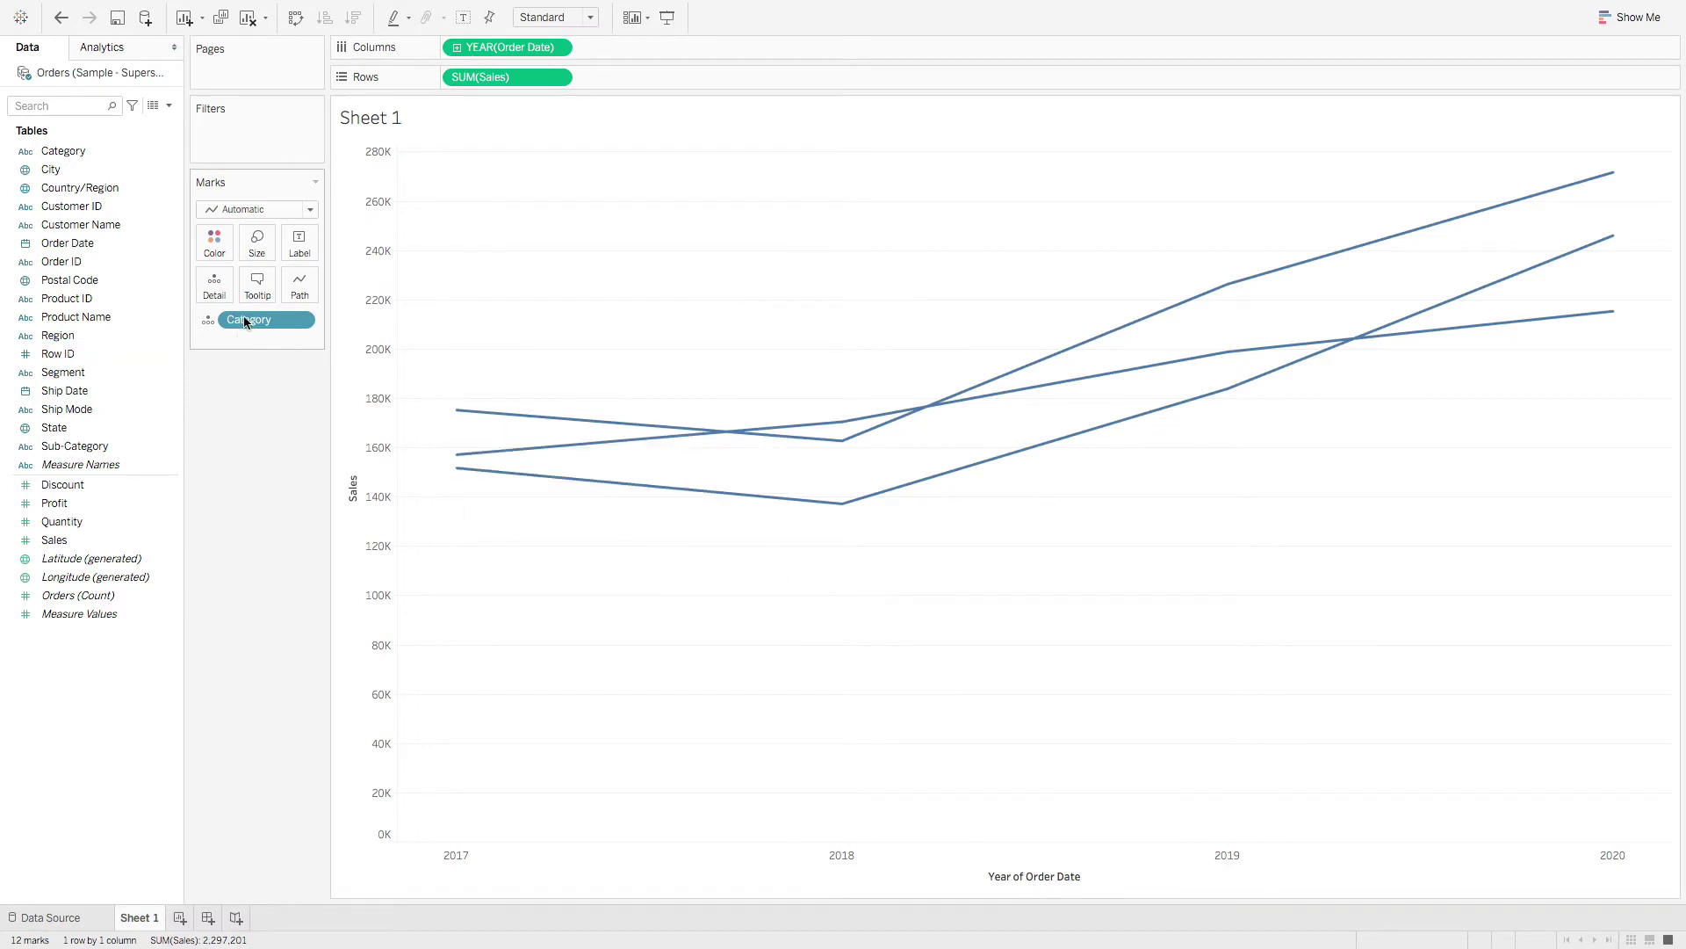
Create a parameter named Category Parameter from the Category field with its list of values, and show its control on the sheet
right_click(75, 156)
mouse_move(167, 289)
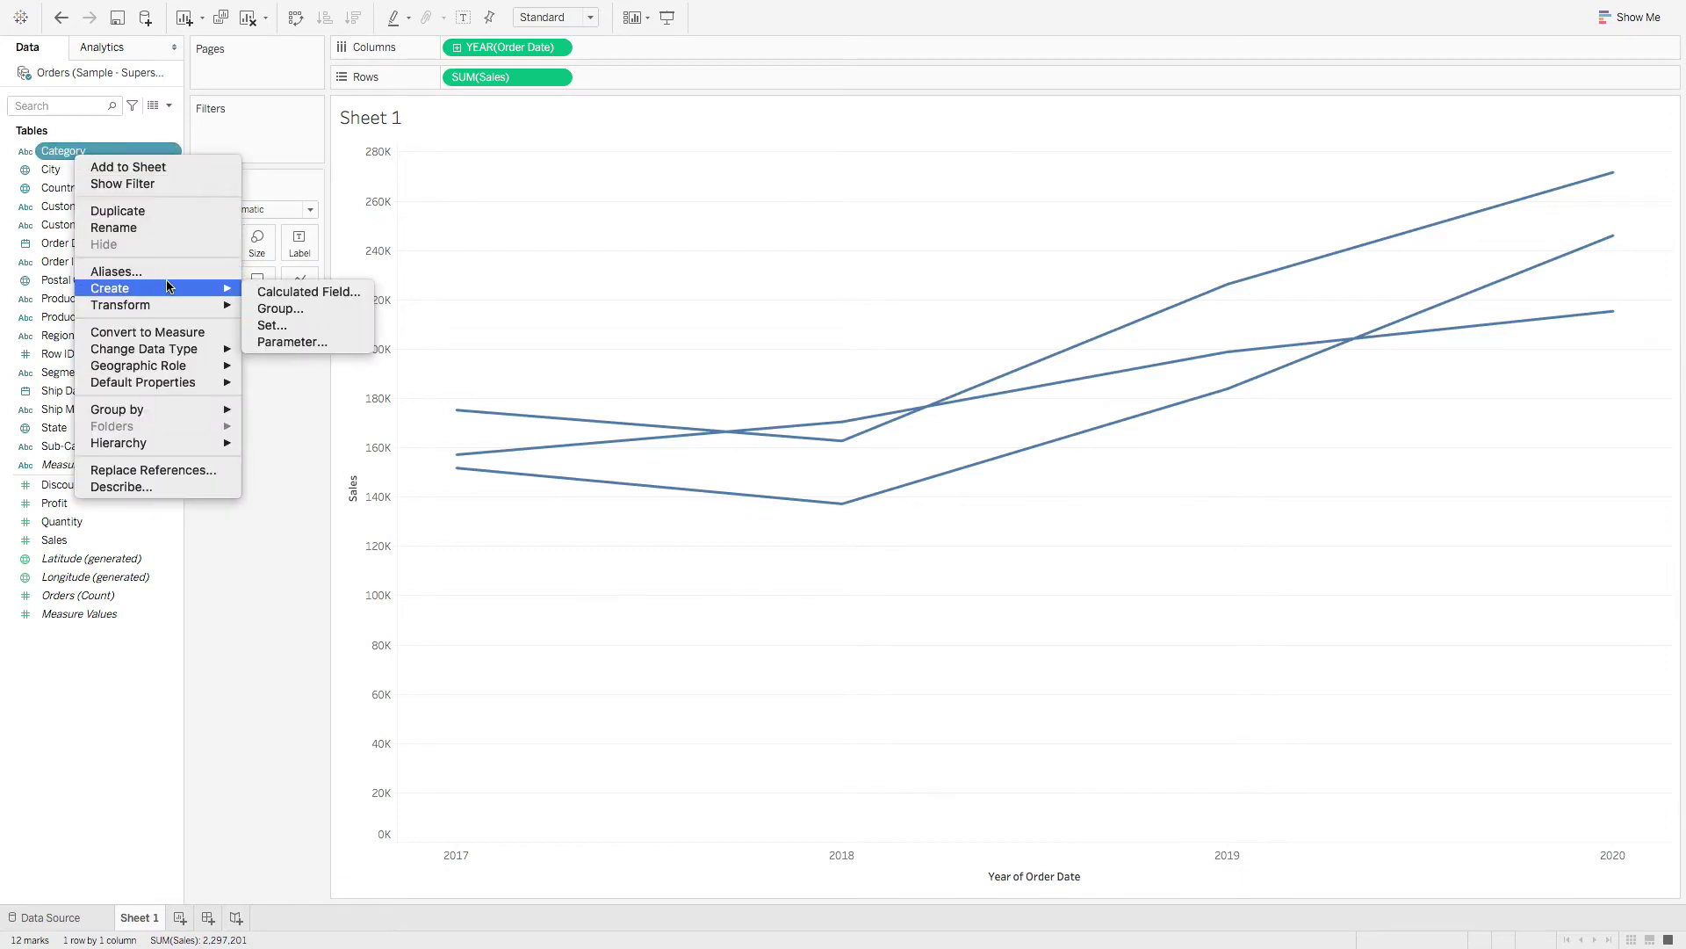
click(285, 342)
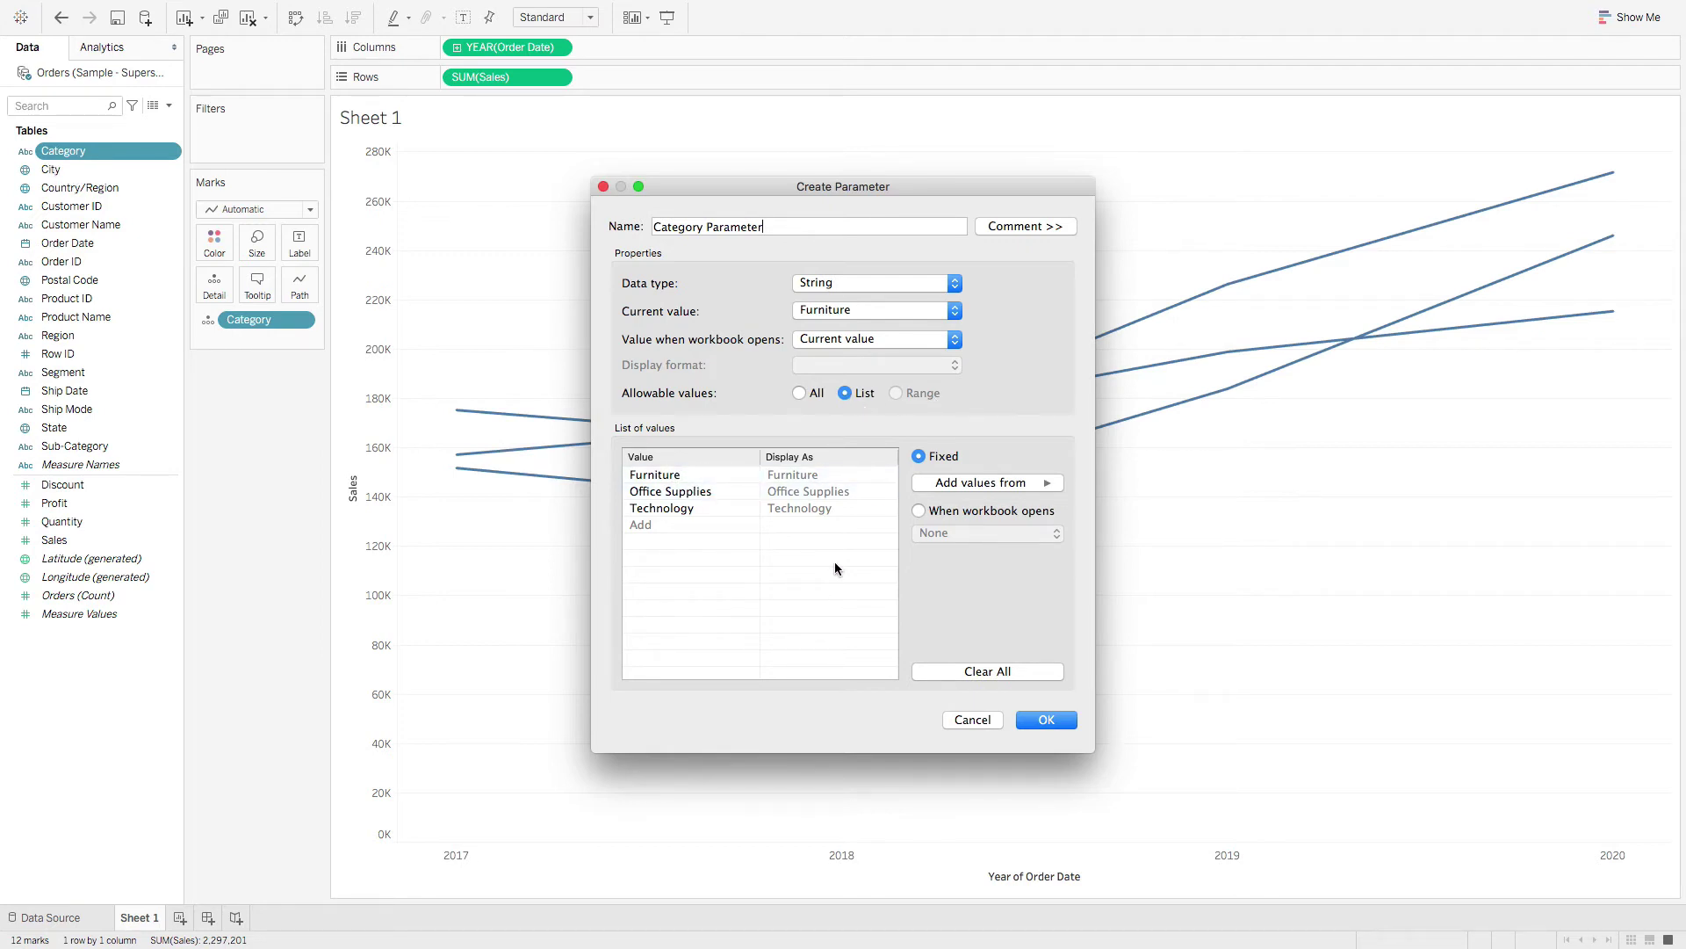
click(1036, 719)
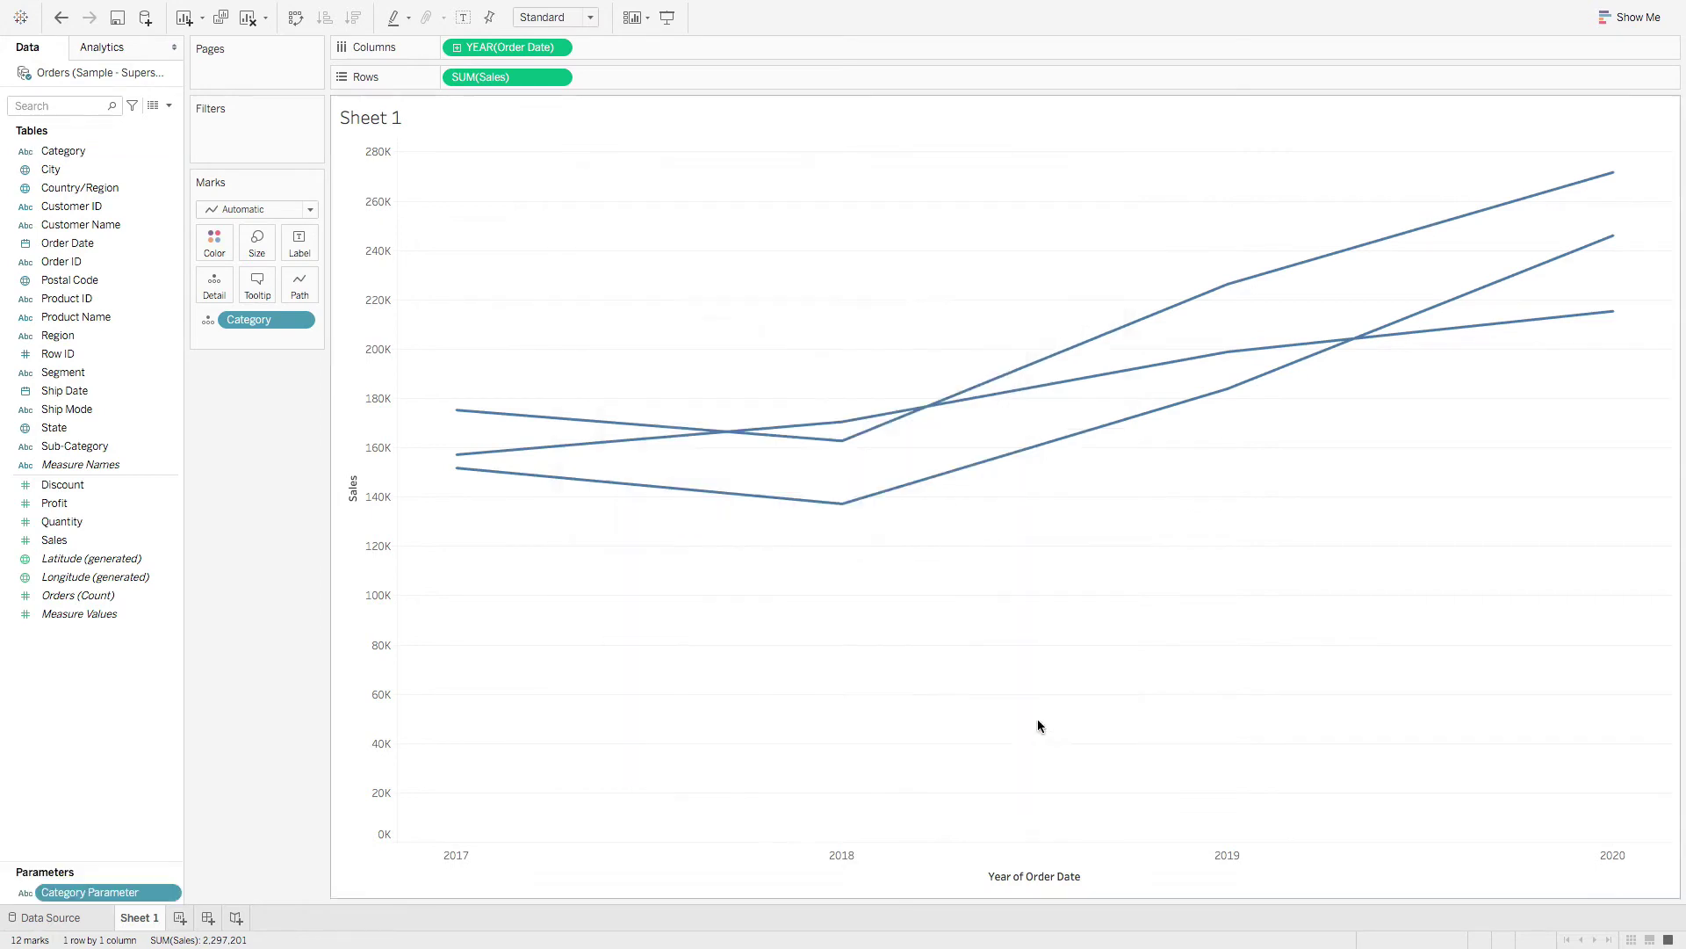
right_click(112, 891)
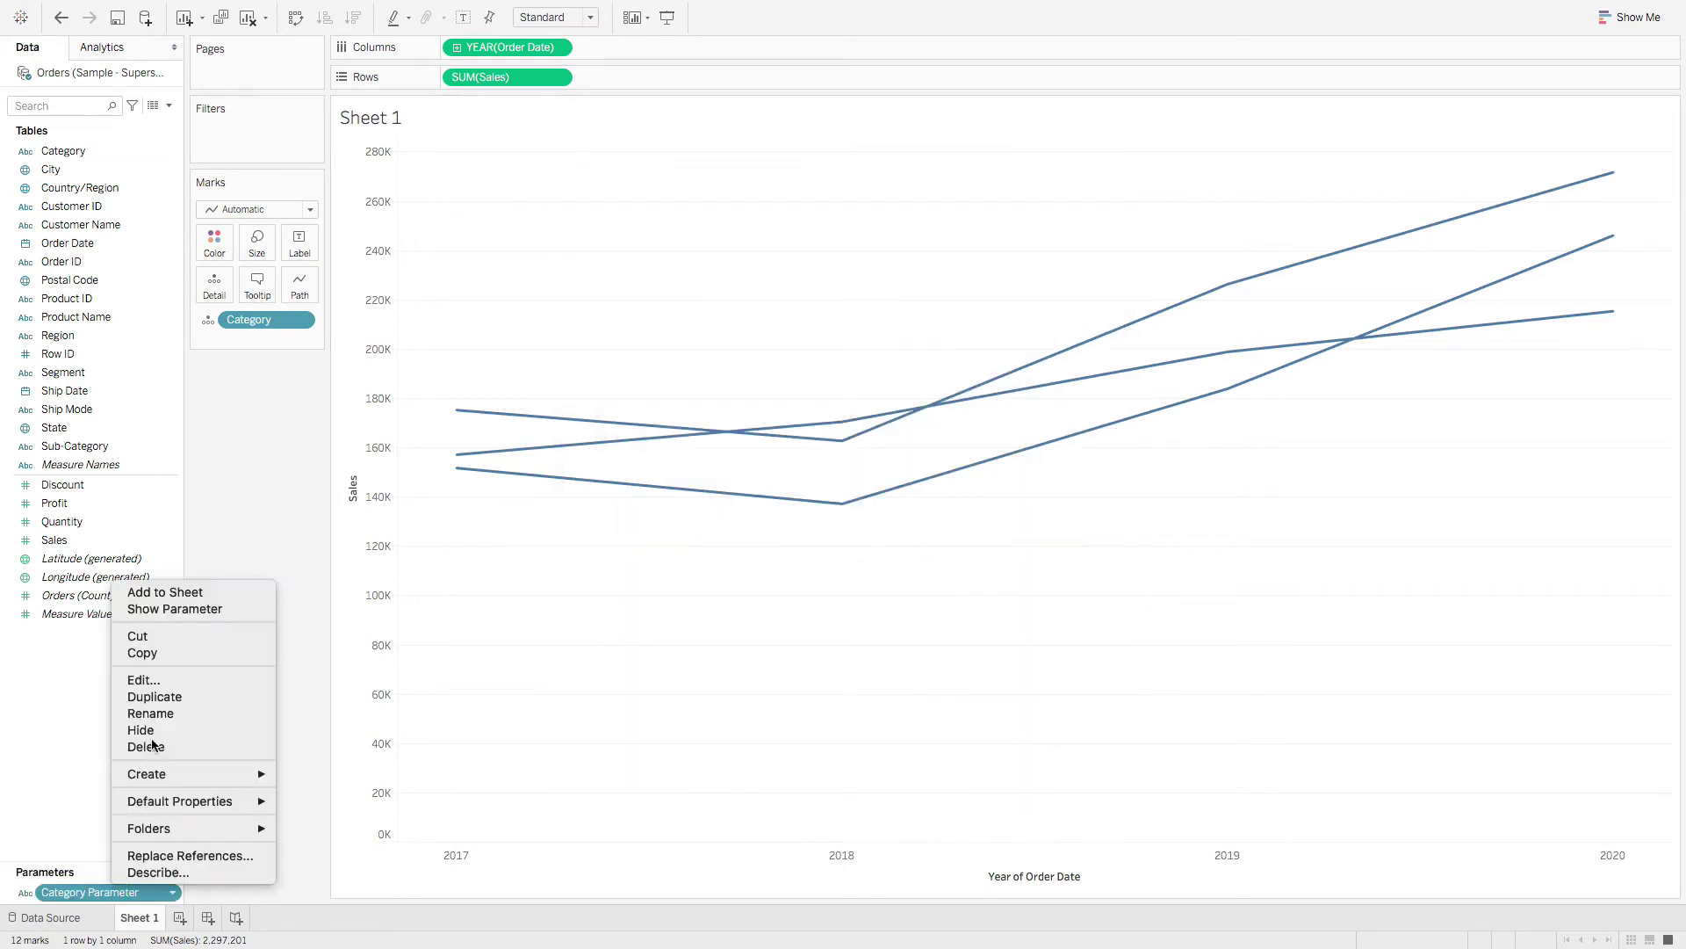
click(149, 609)
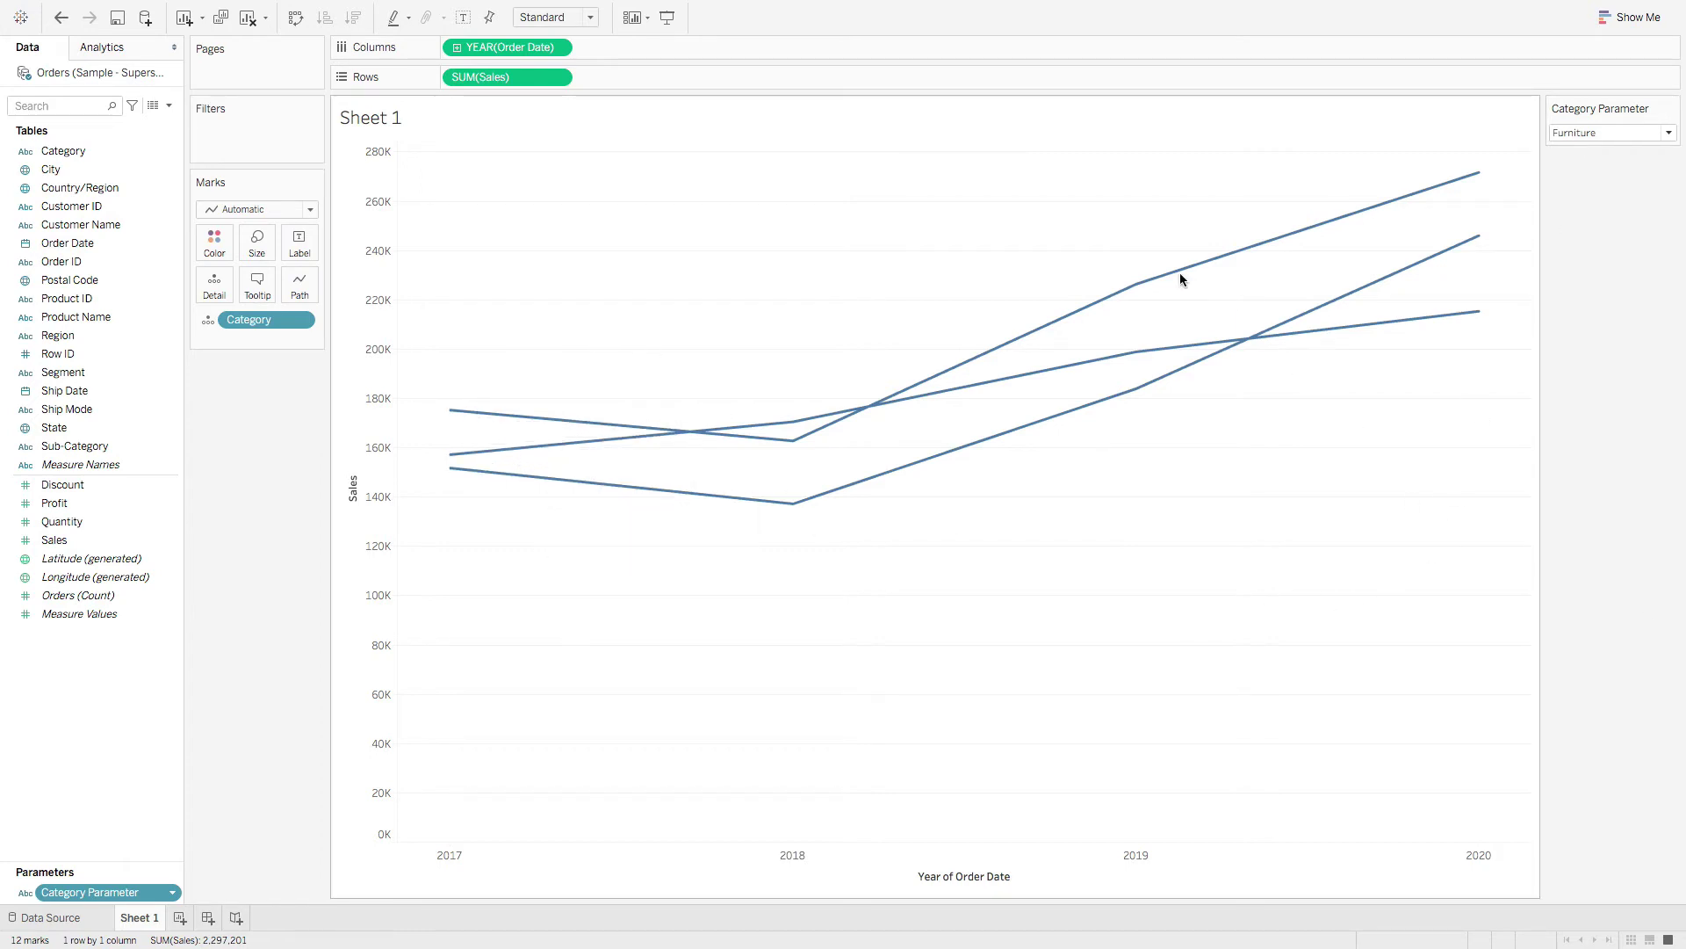
Try coloring the lines by Category, and remove the color assignment
mouse_move(1178, 280)
mouse_move(1171, 354)
mouse_move(1101, 399)
drag(237, 323, 214, 245)
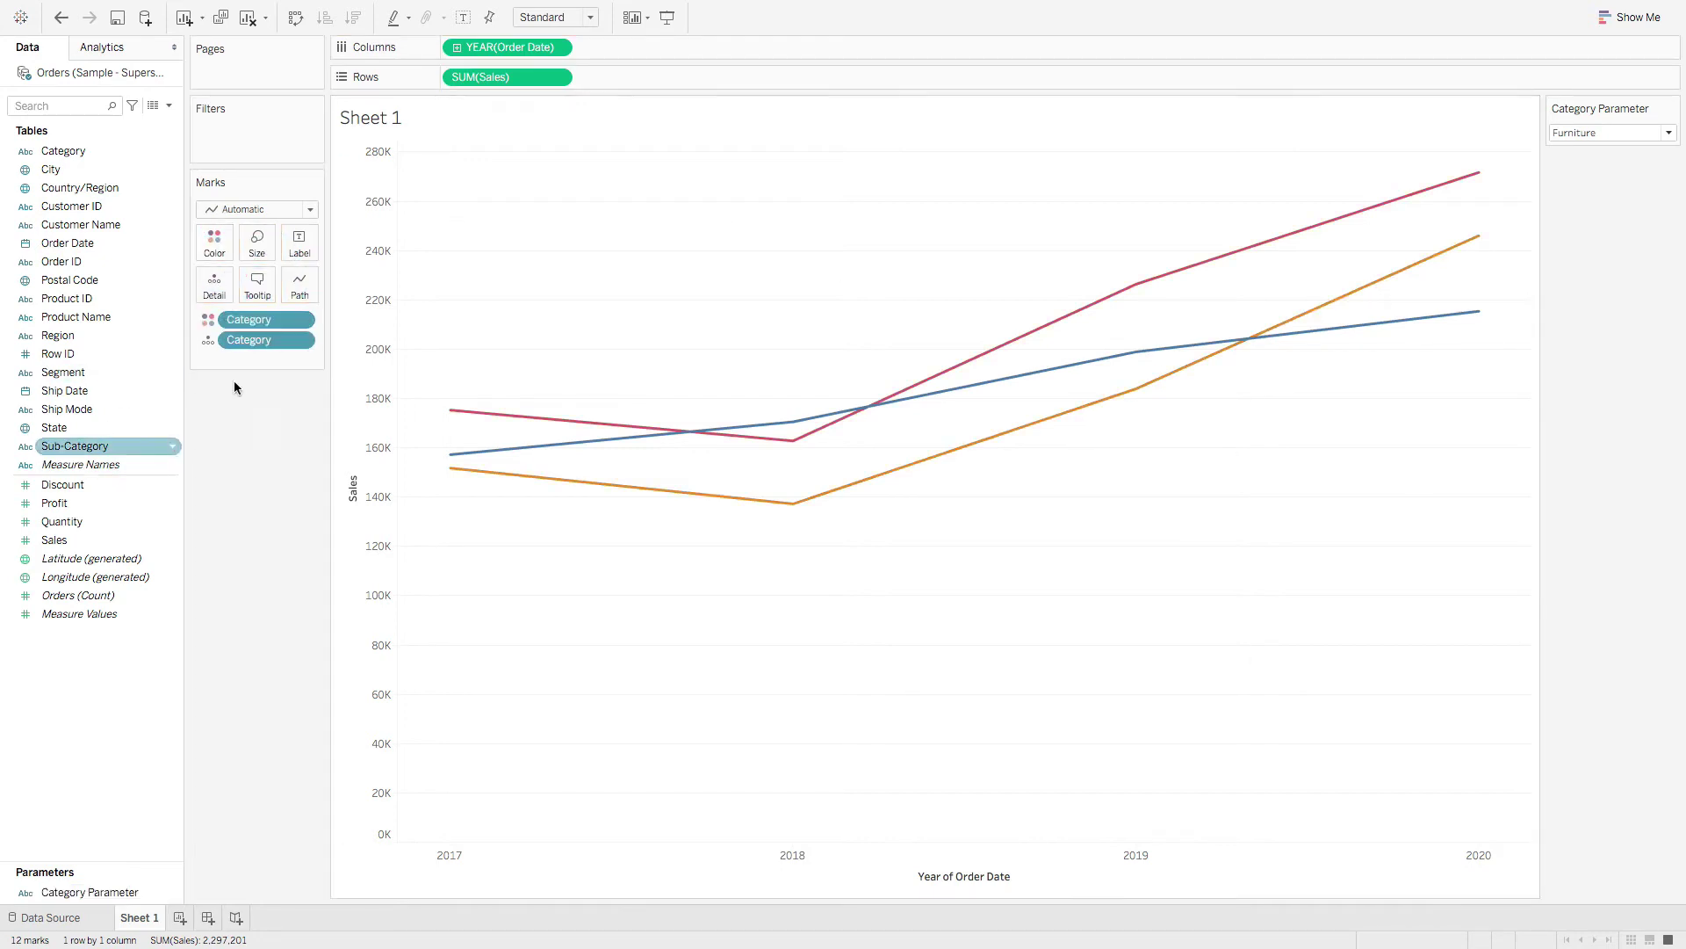
drag(261, 321, 228, 531)
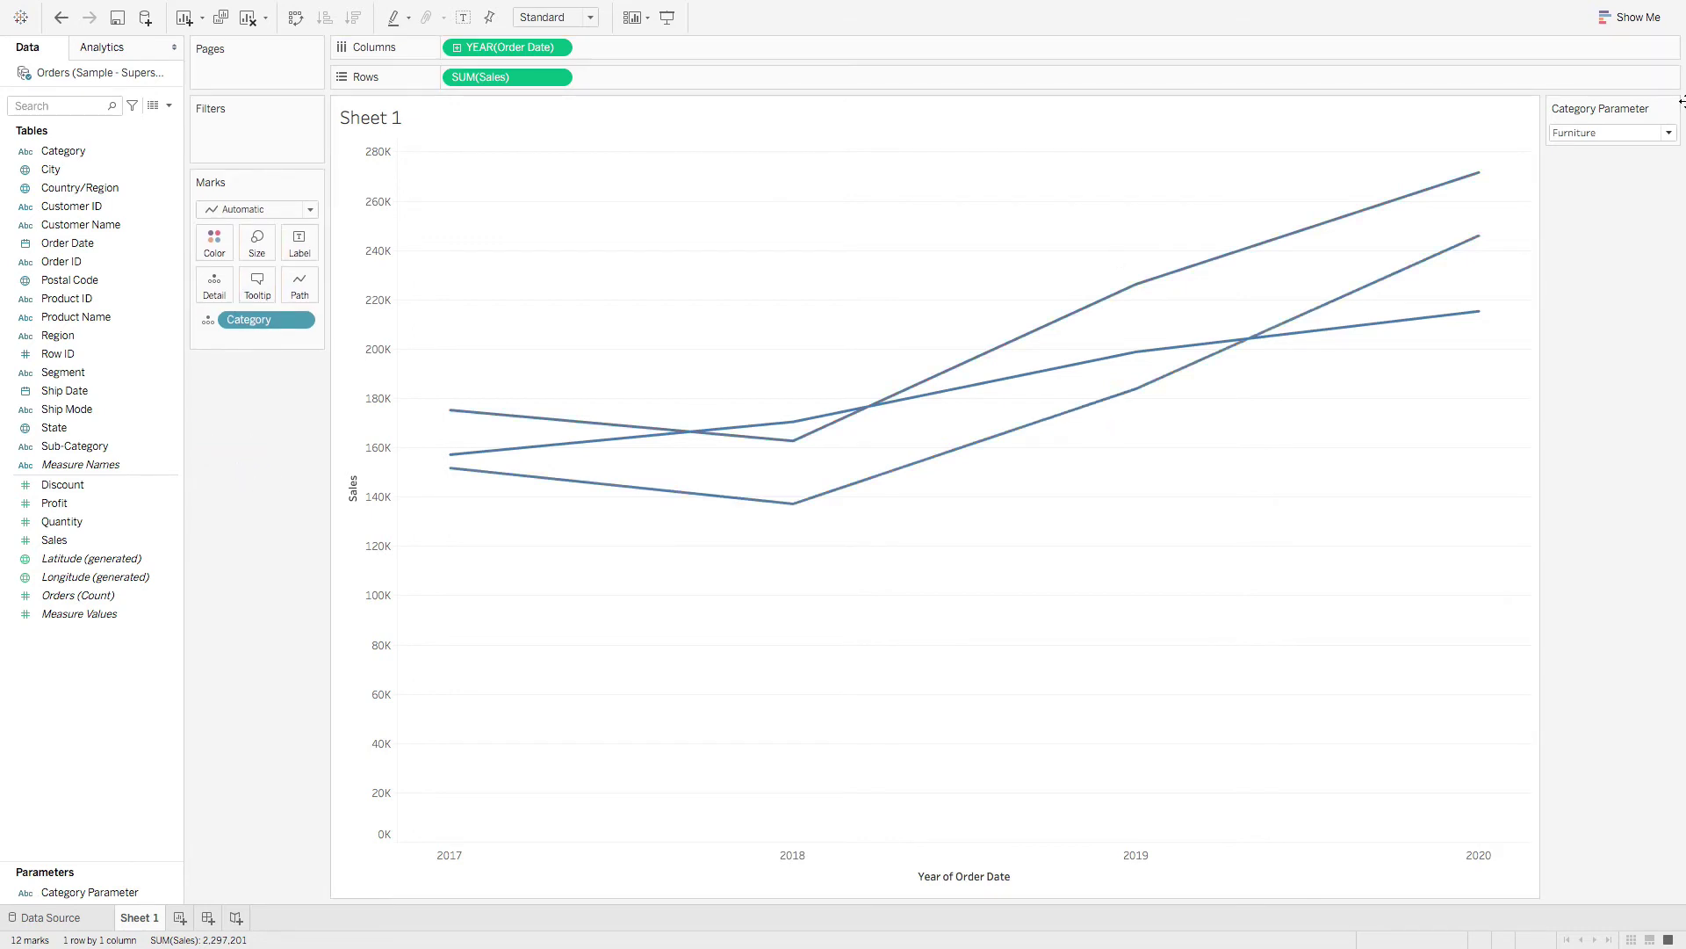
Set the Category Parameter's current value to Technology using its control on the sheet
click(1614, 132)
click(1613, 163)
click(1605, 134)
click(1600, 179)
Create a calculated field named Highlight with the formula [Category Parameter]=[Category]
click(456, 10)
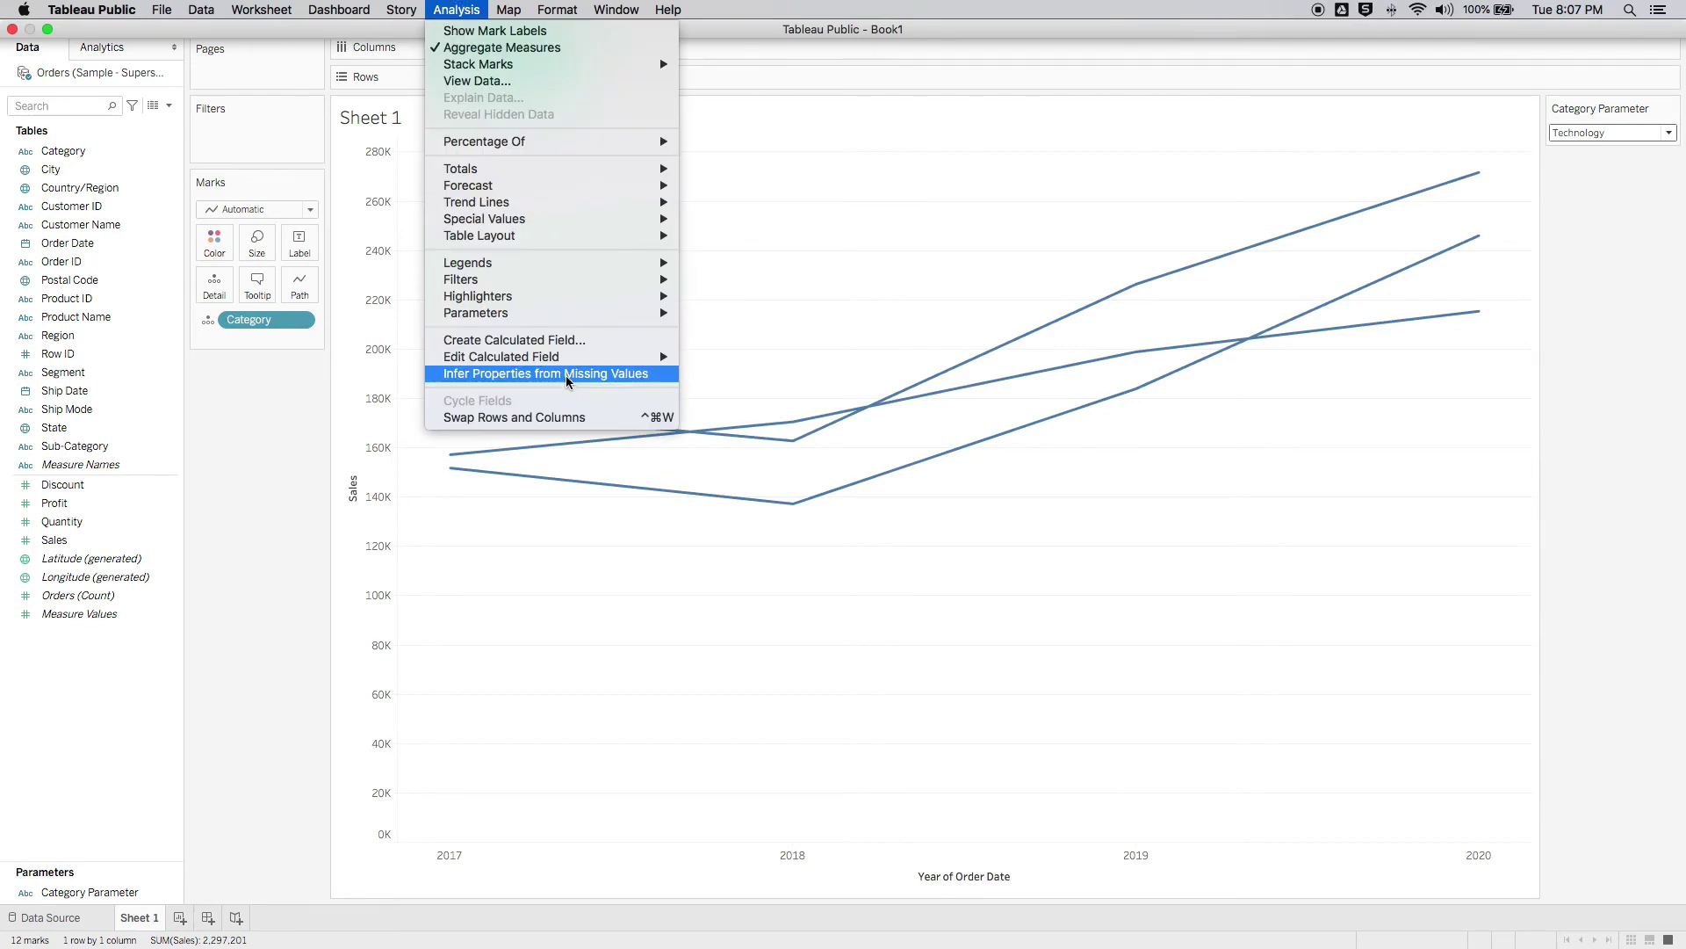
click(545, 341)
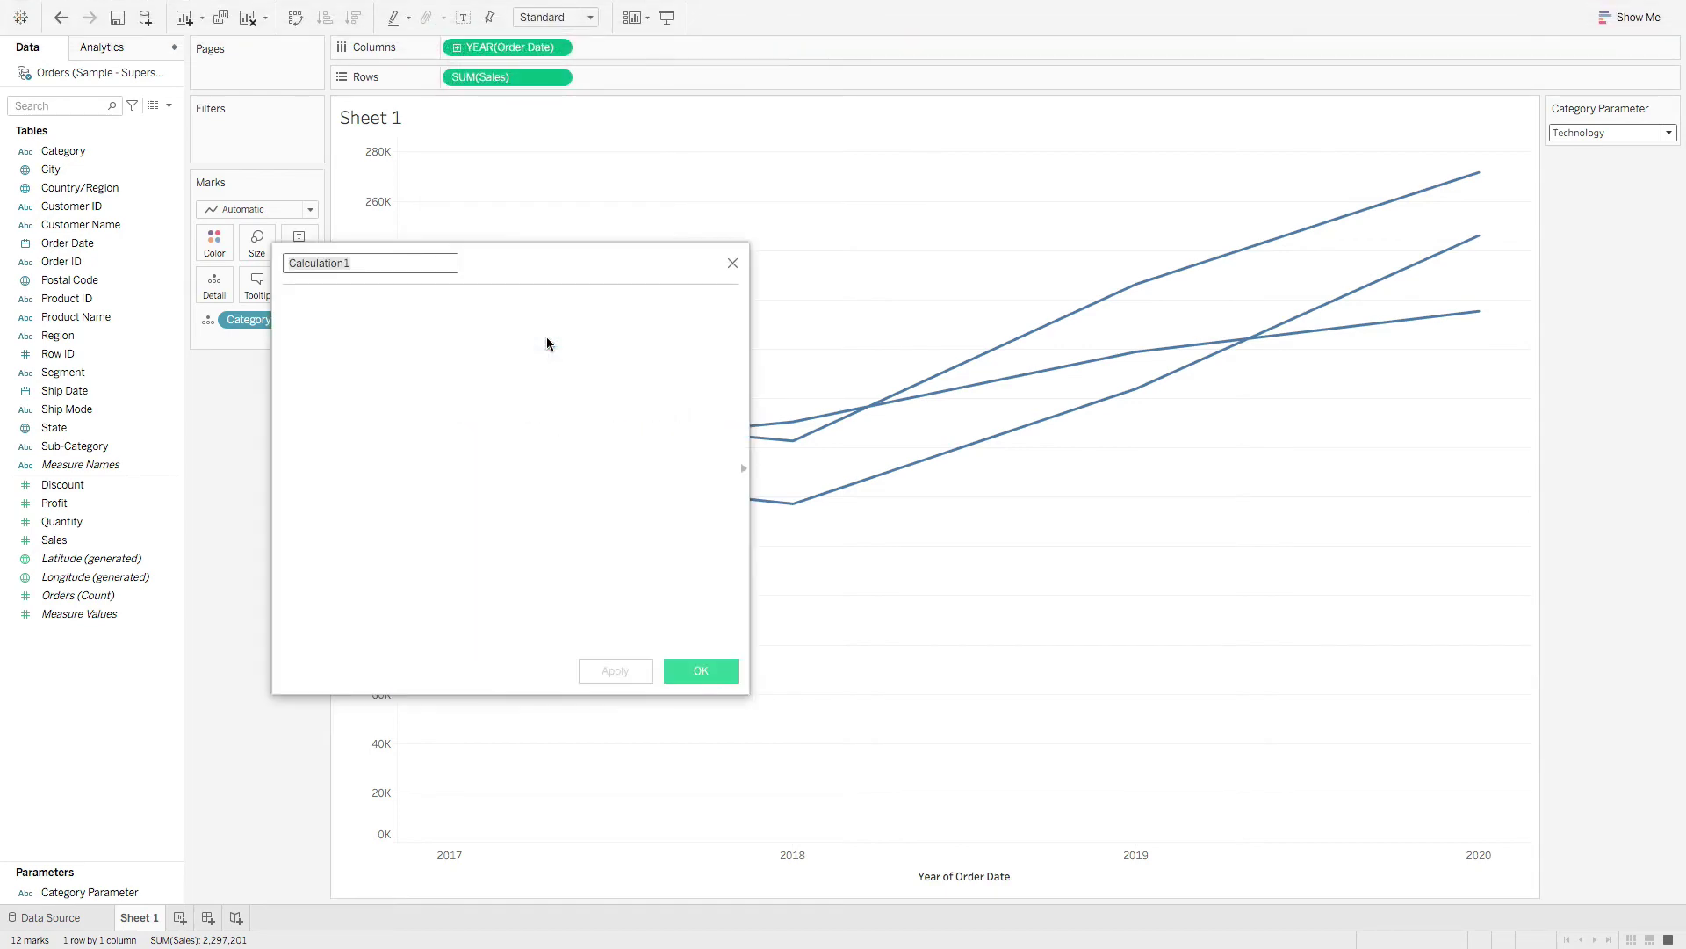
click(403, 263)
text(Highlight)
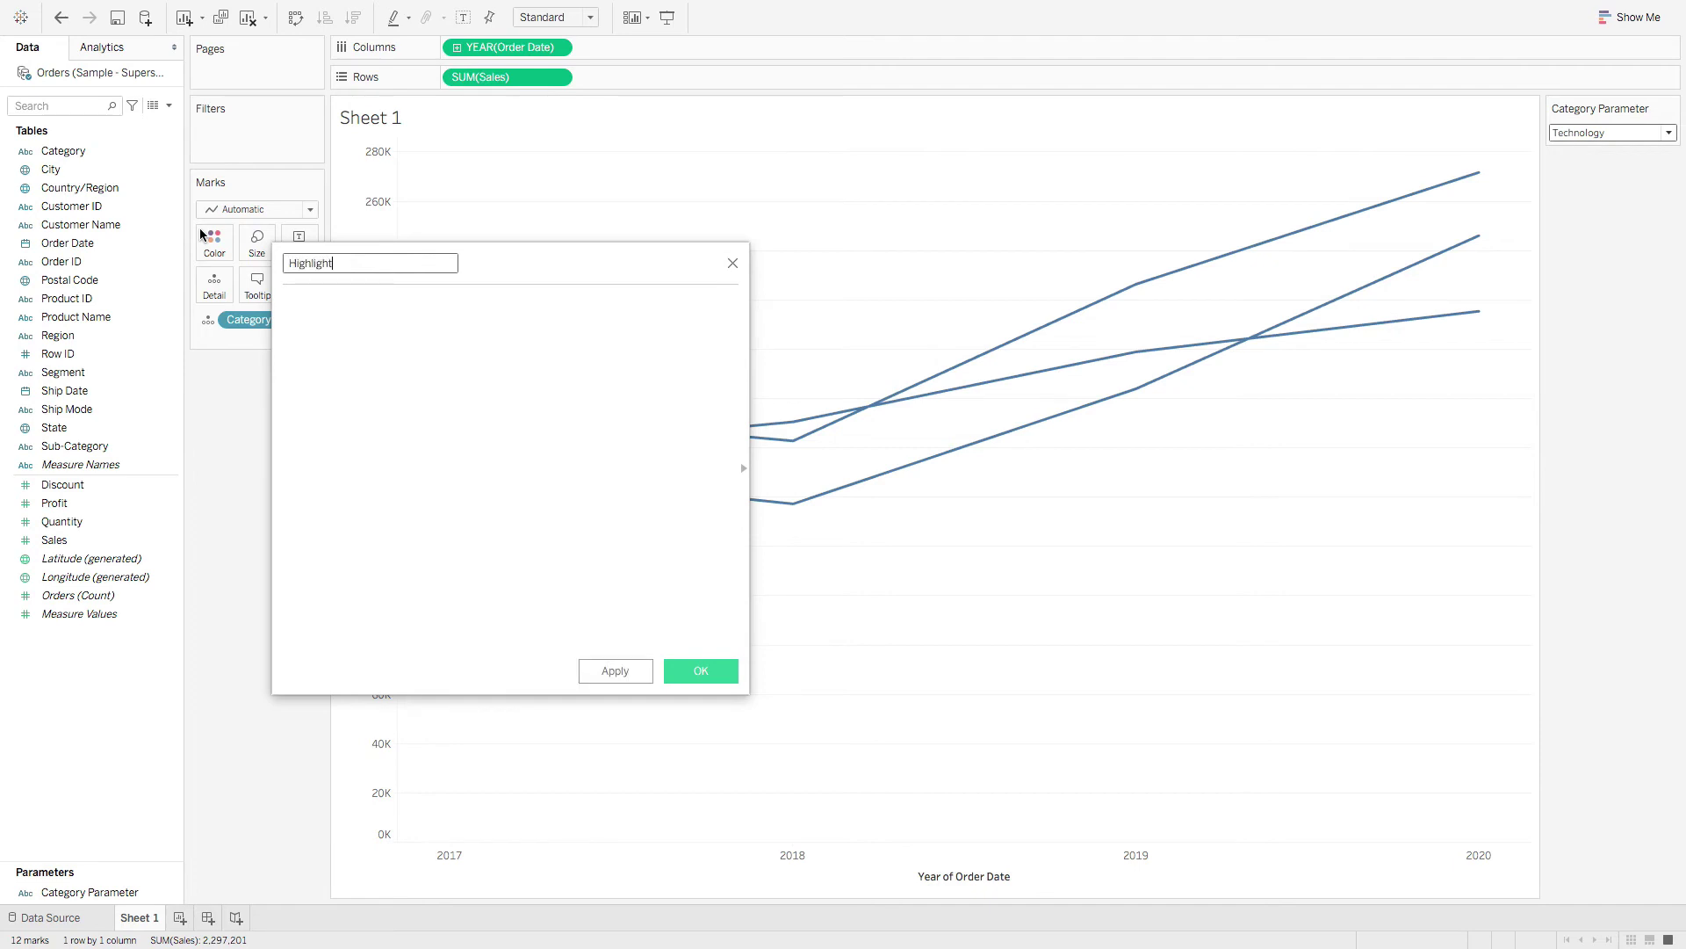
click(393, 390)
drag(87, 892, 430, 369)
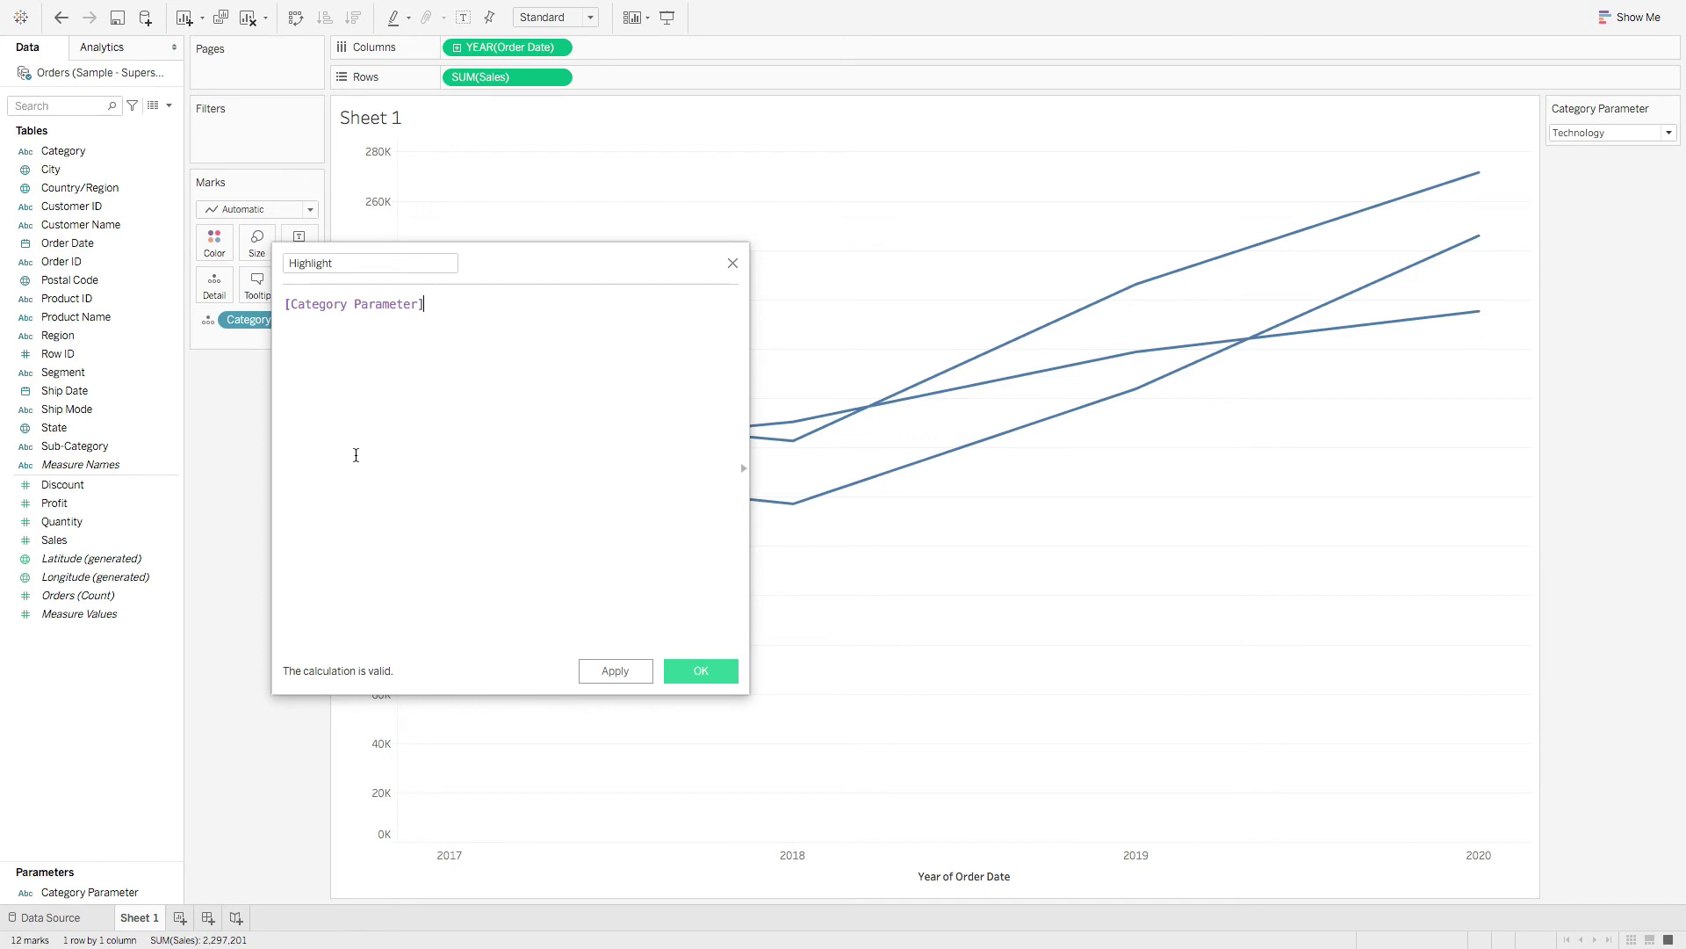
text(=ca)
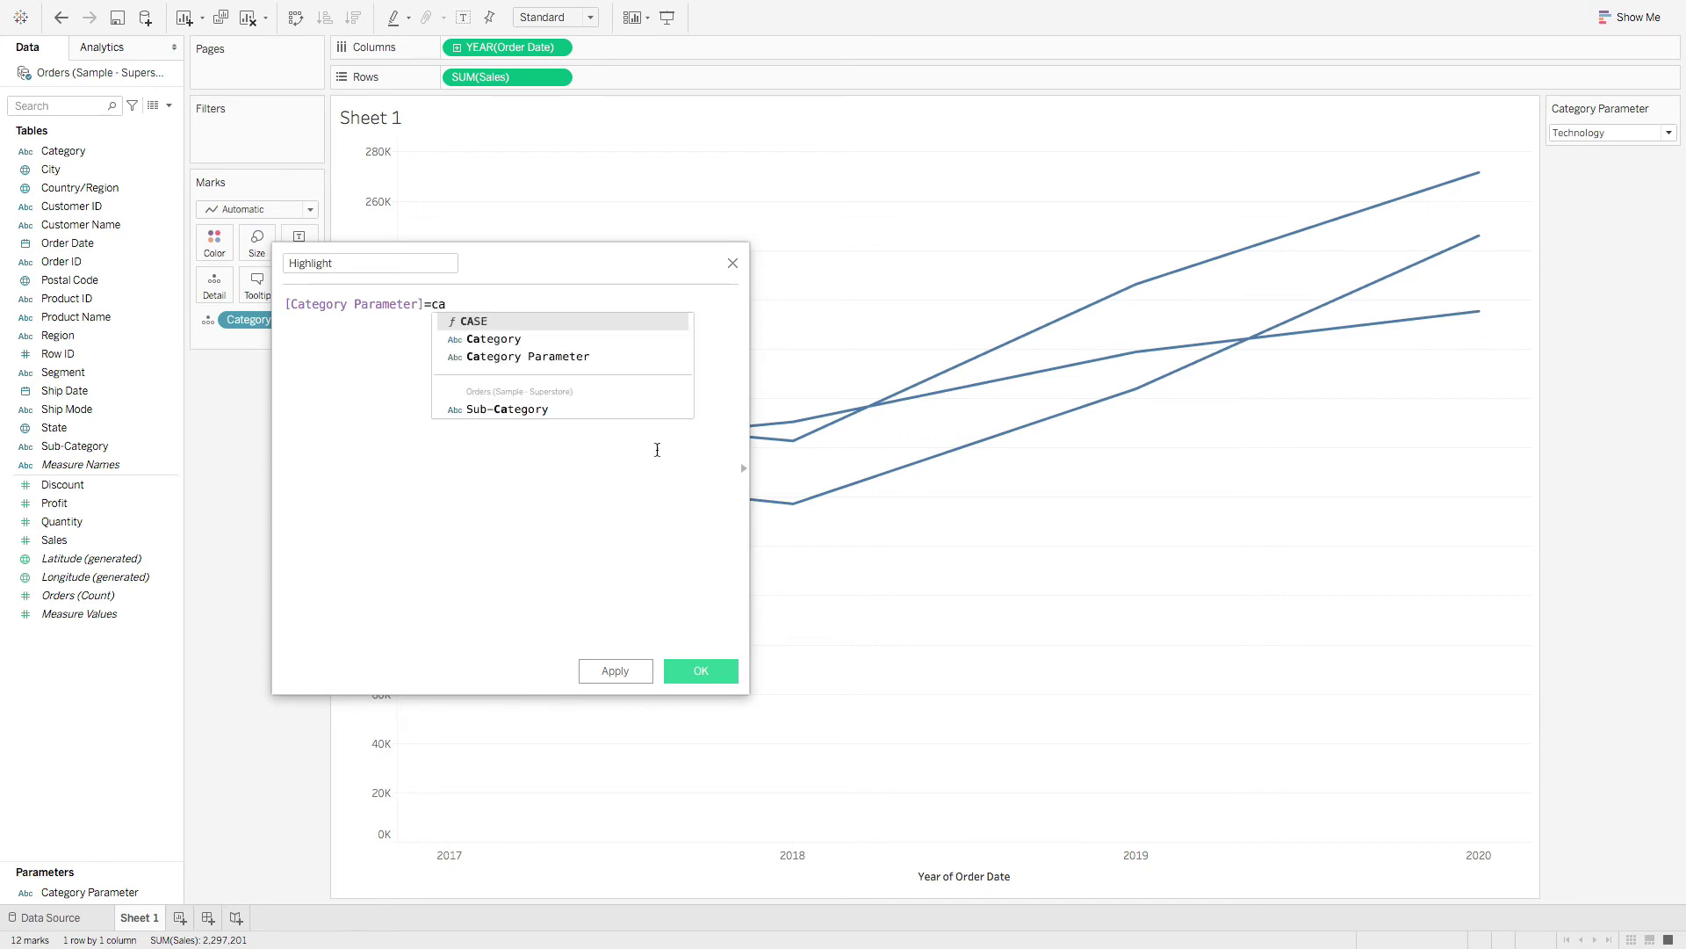
click(508, 338)
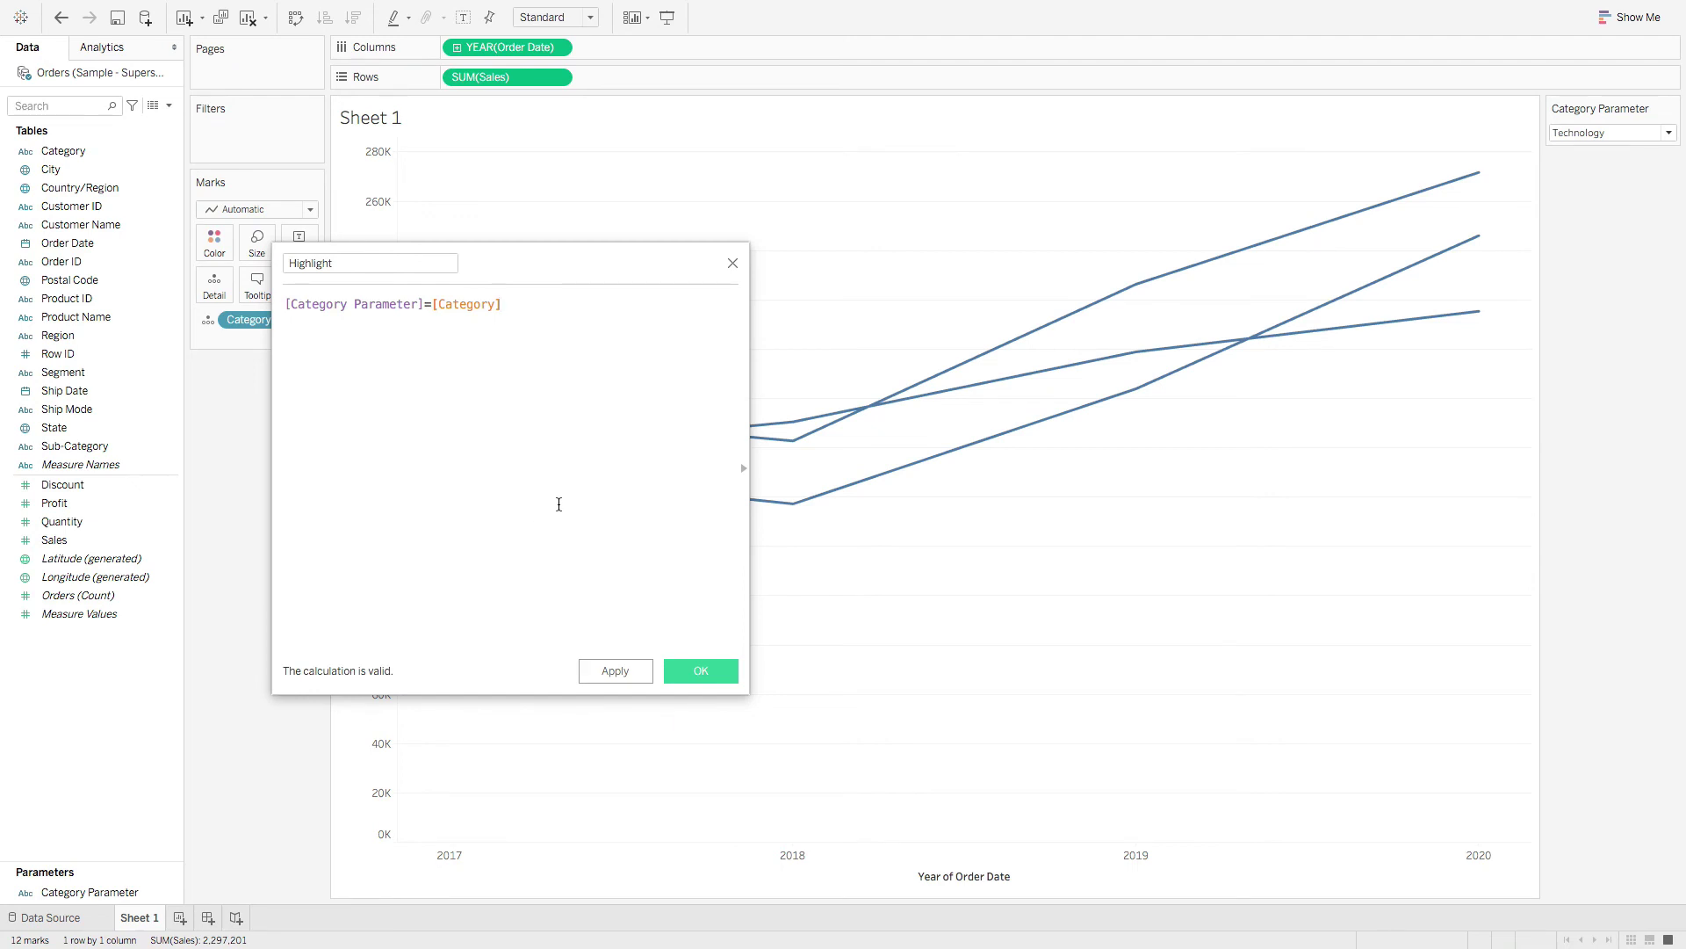
click(717, 670)
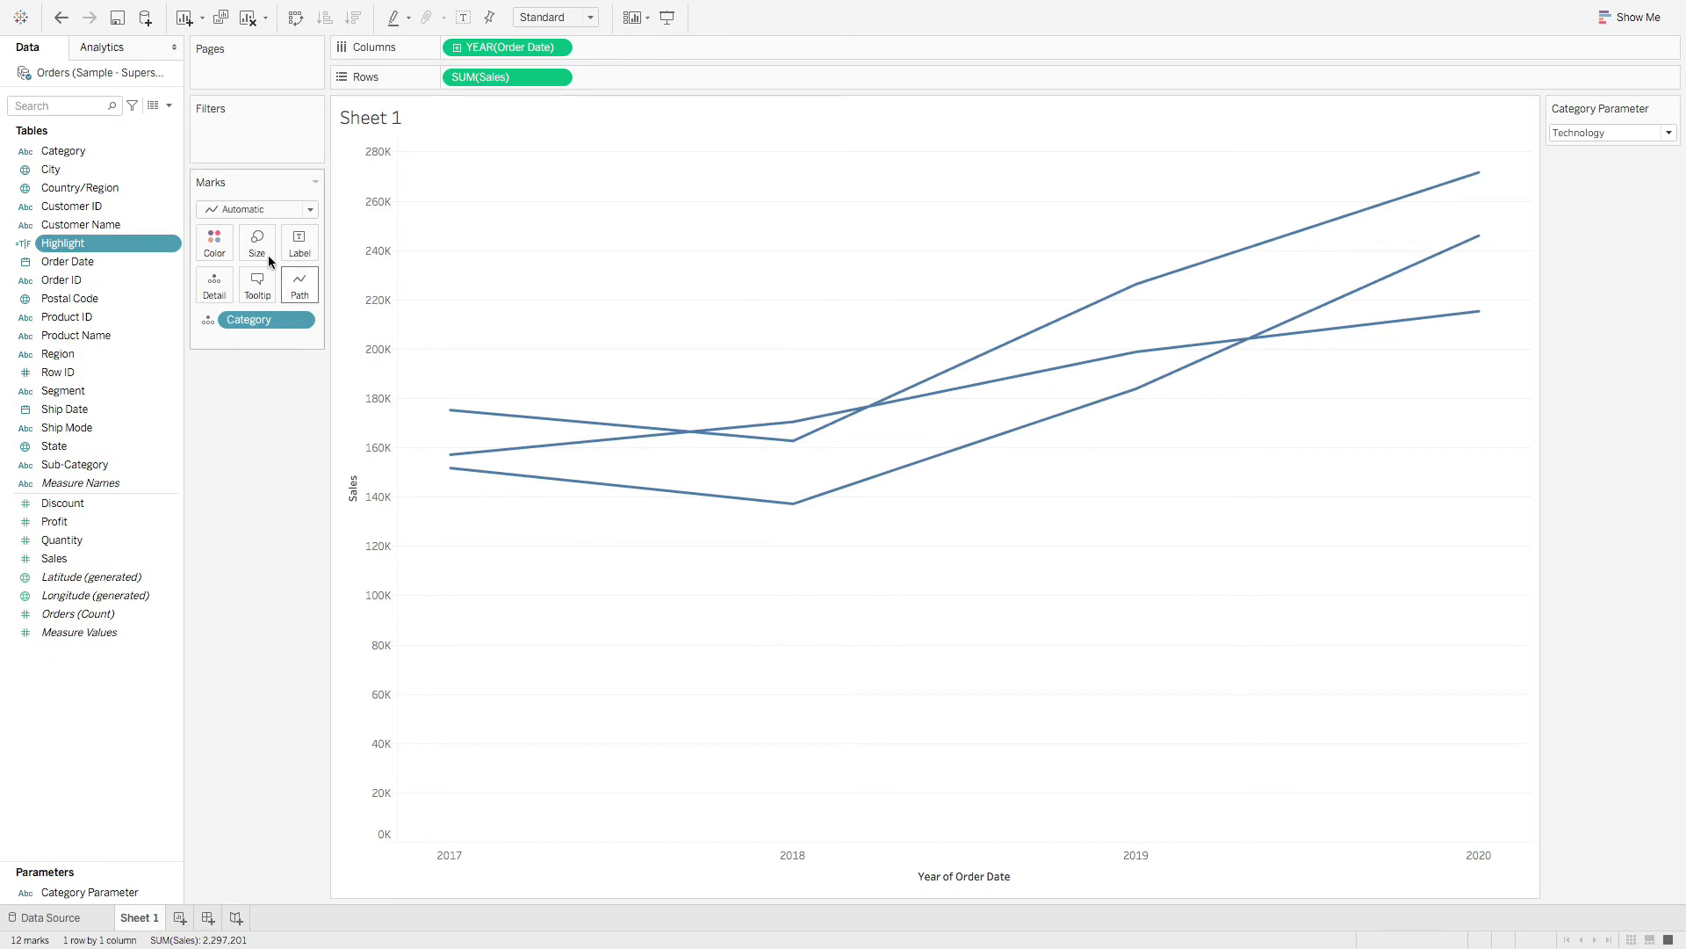
Assign the Highlight field to both the color and the size of the lines
drag(68, 254, 214, 251)
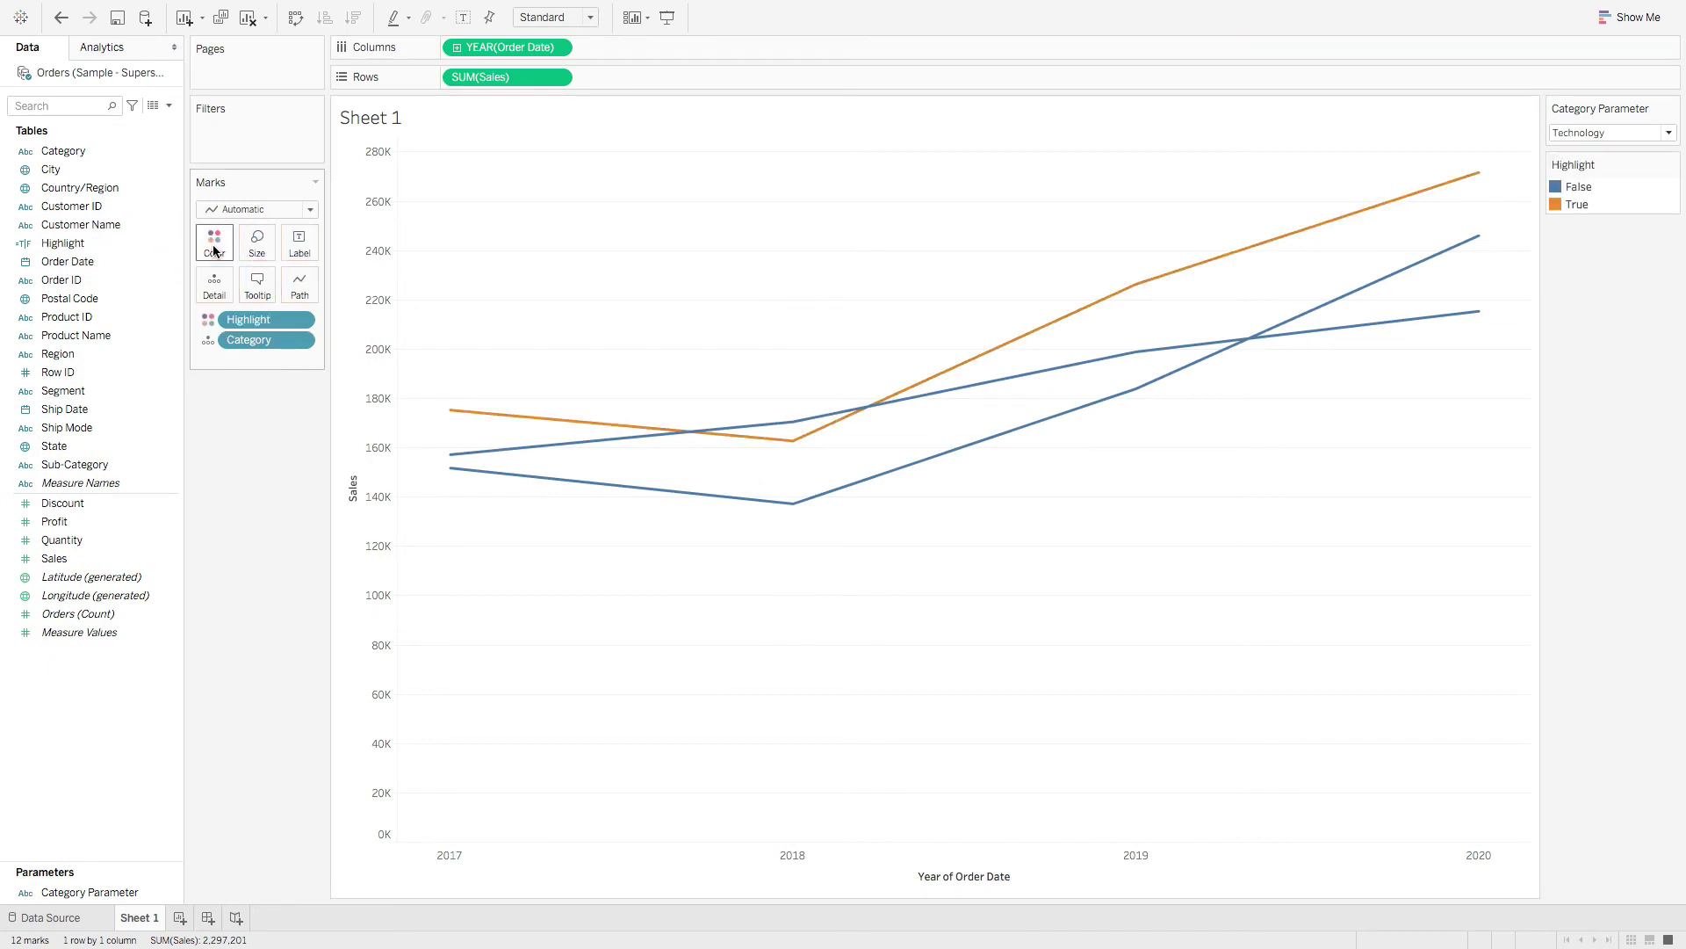
drag(141, 244, 254, 255)
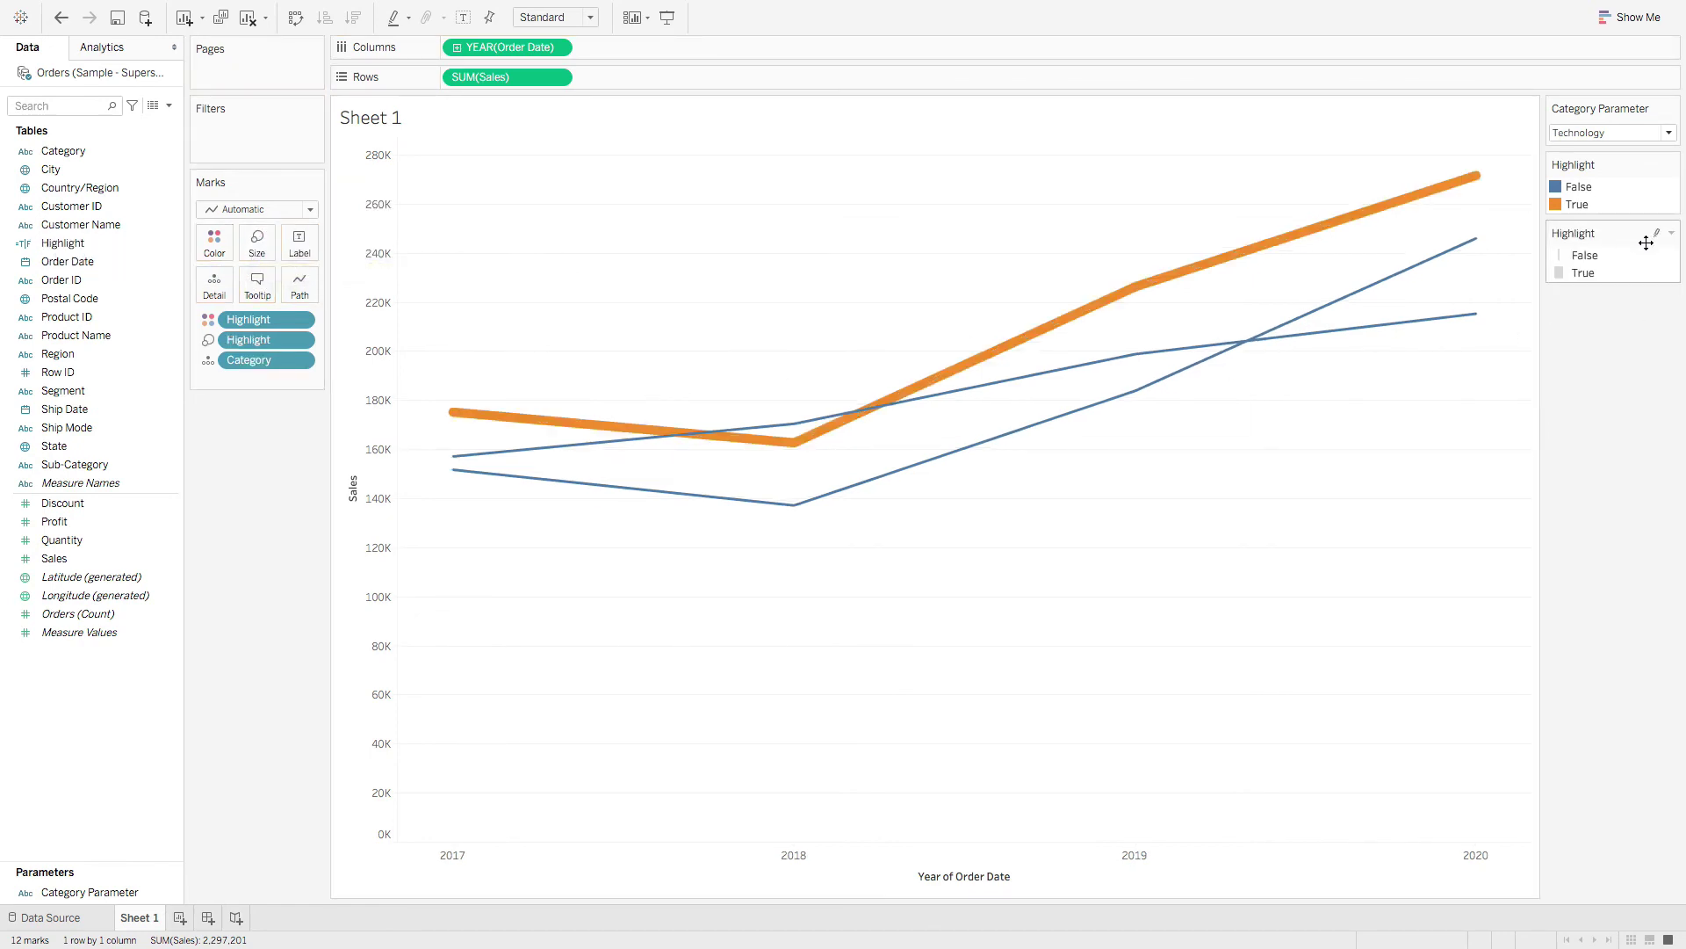
Sort the Highlight size legend by data source order, descending
click(1672, 233)
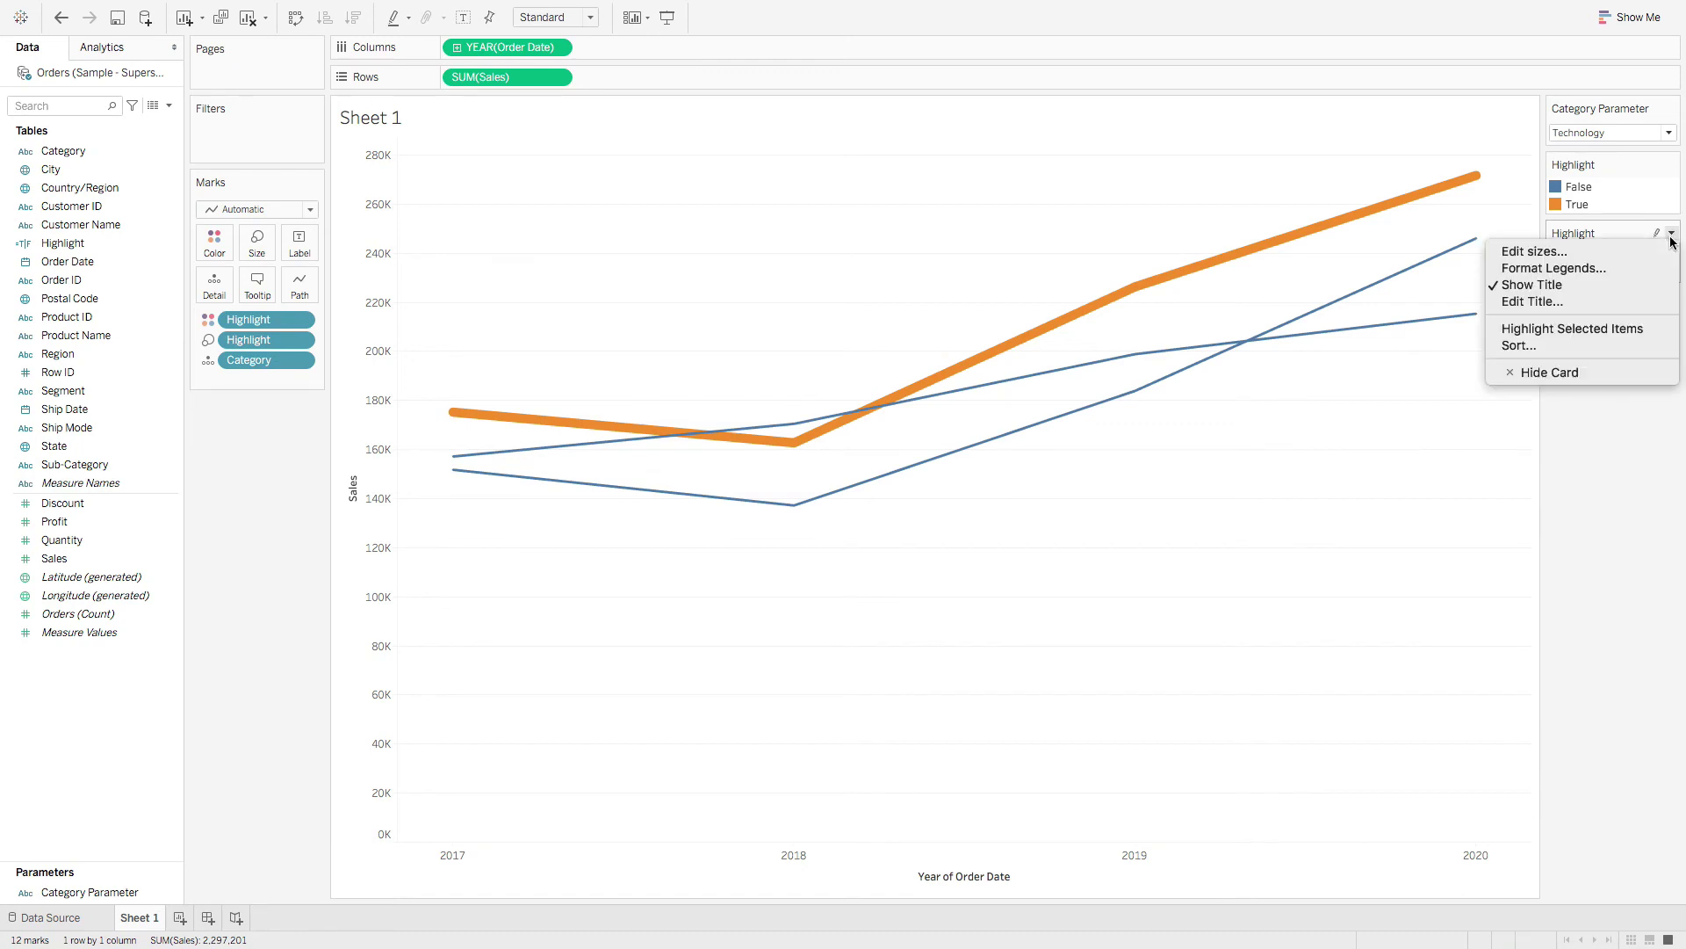
click(1528, 347)
click(736, 516)
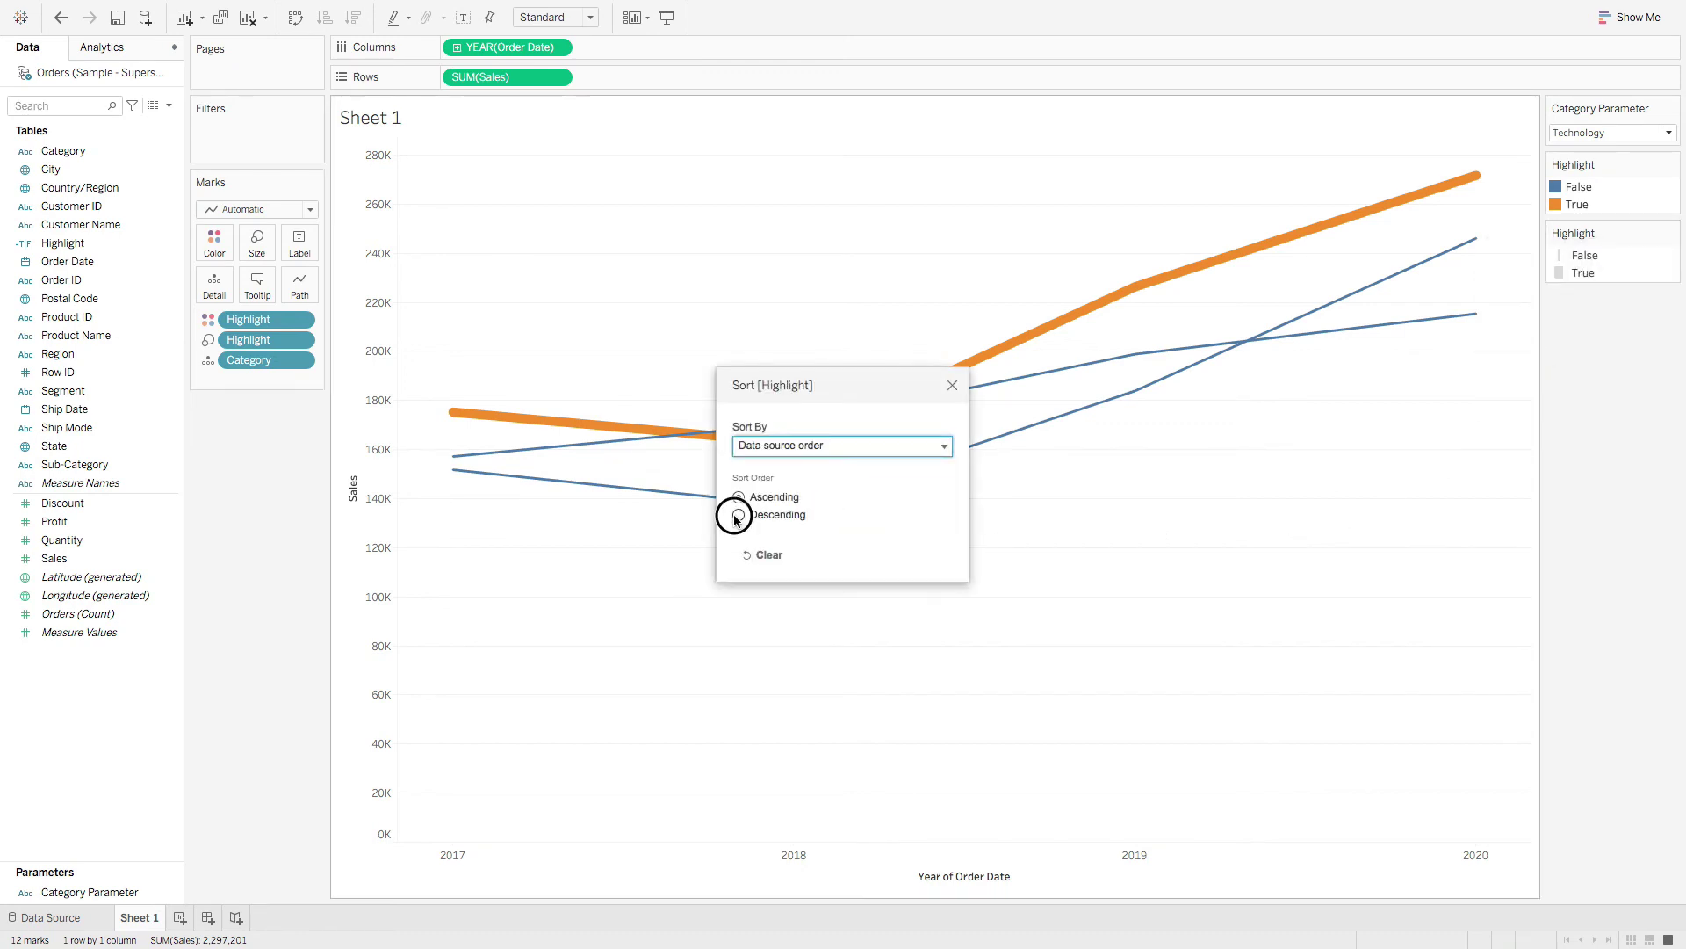
click(953, 384)
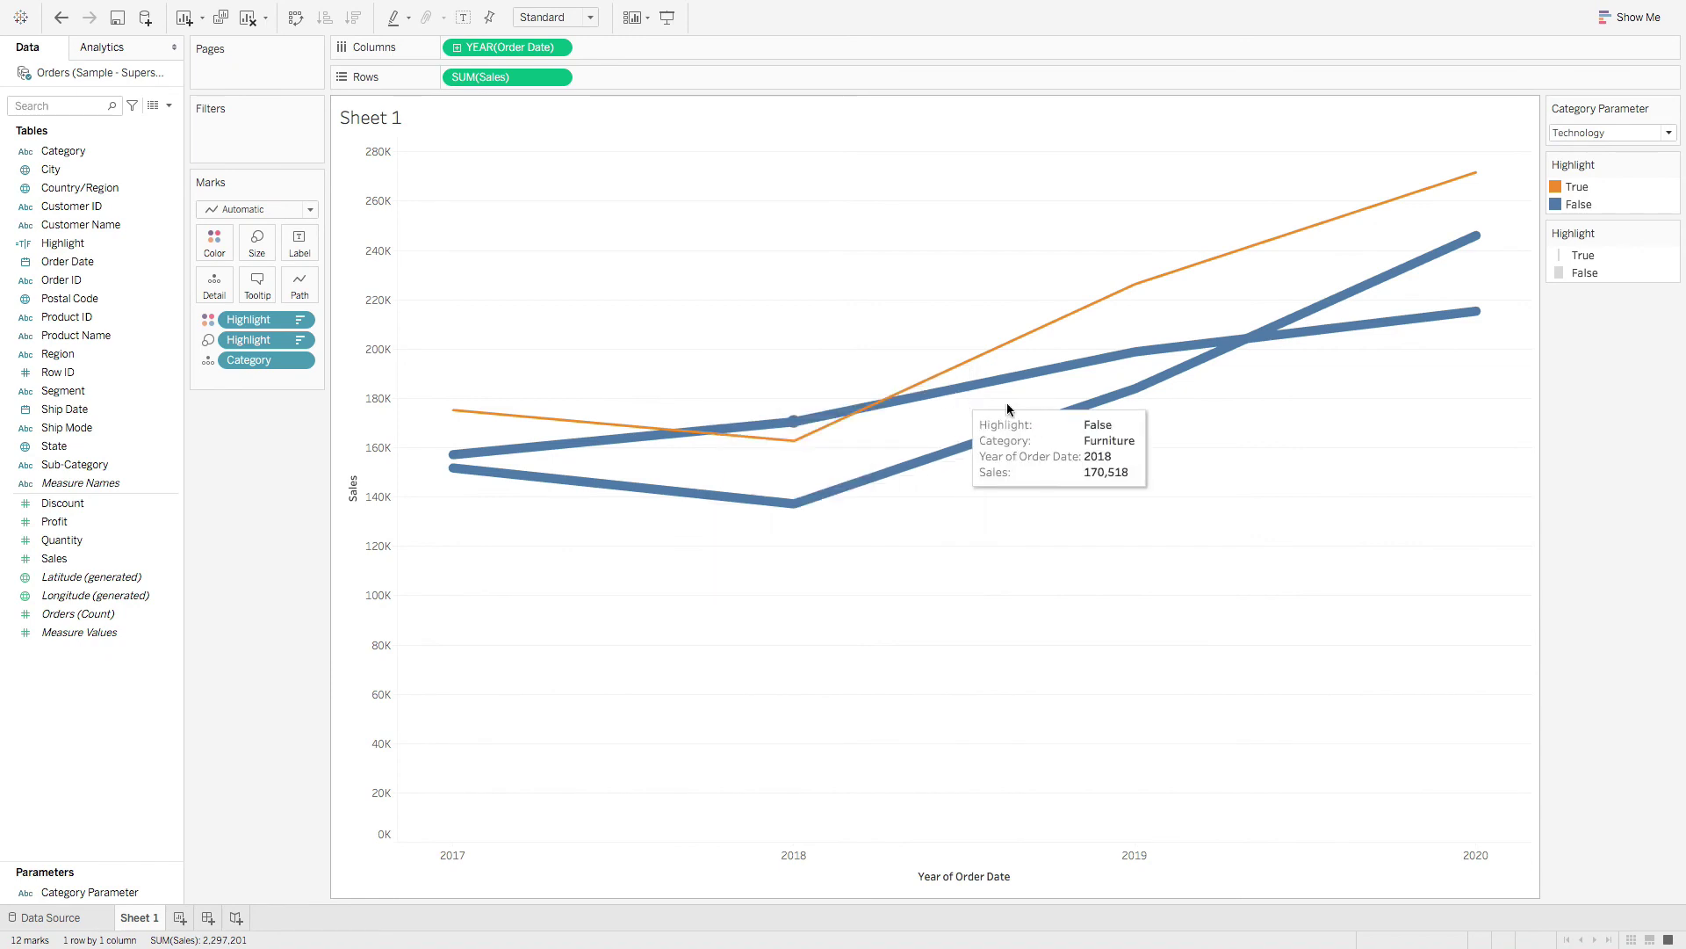
Reverse the mark size range of the Highlight sizes and apply the change
click(1672, 233)
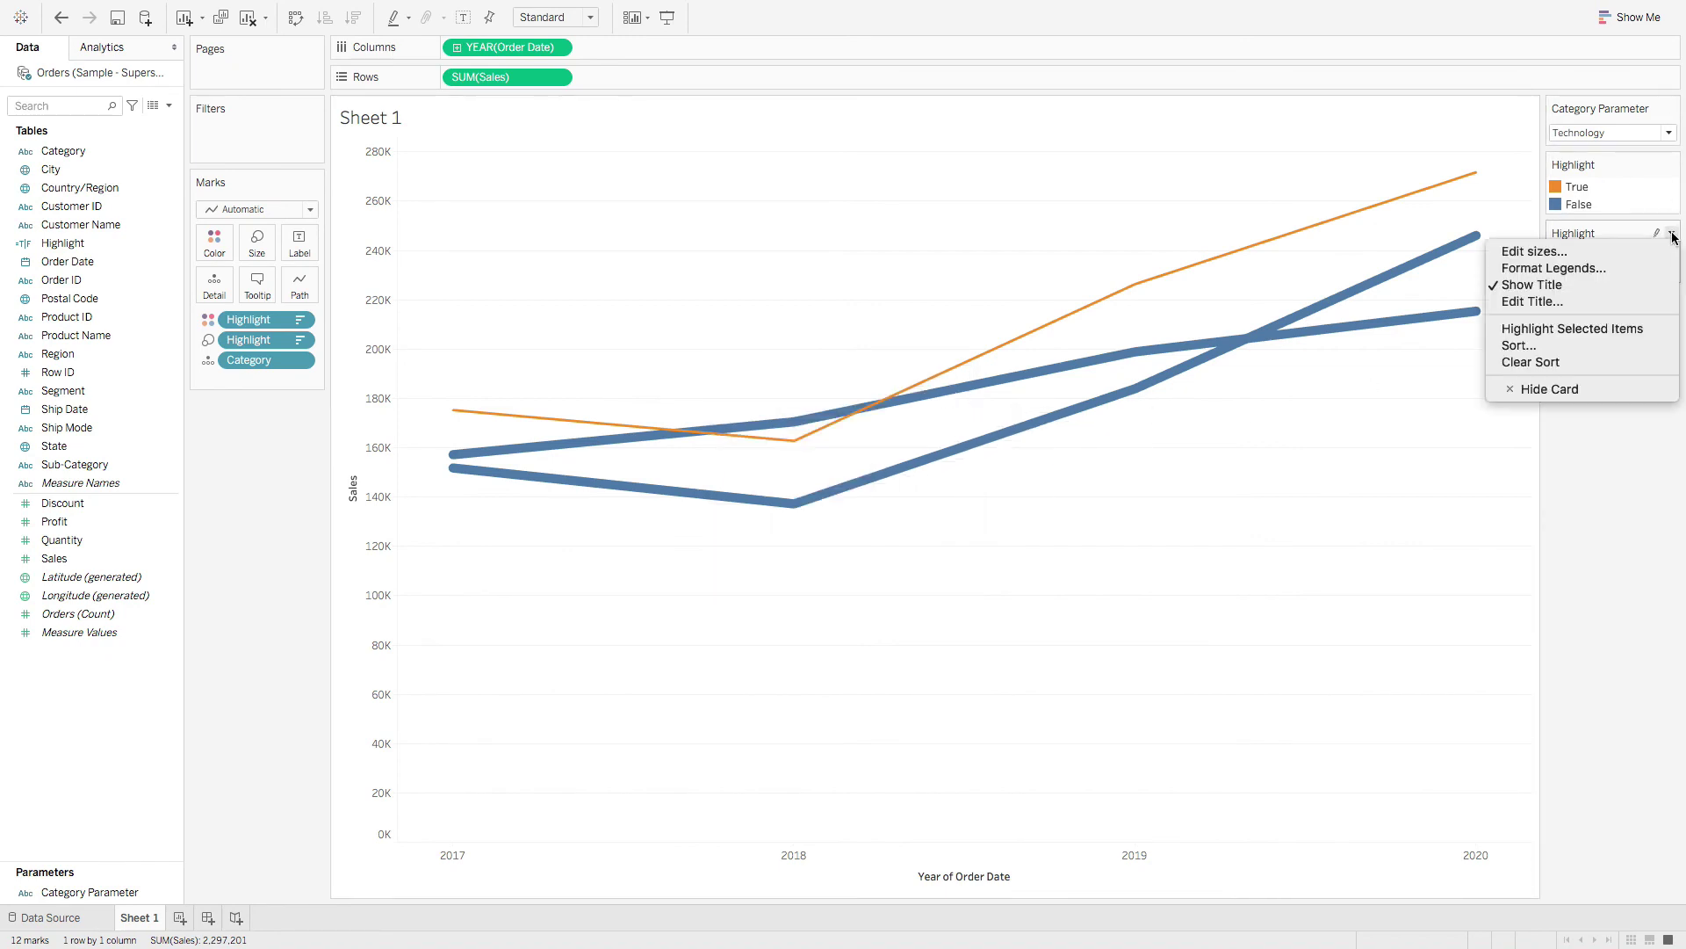
click(1623, 253)
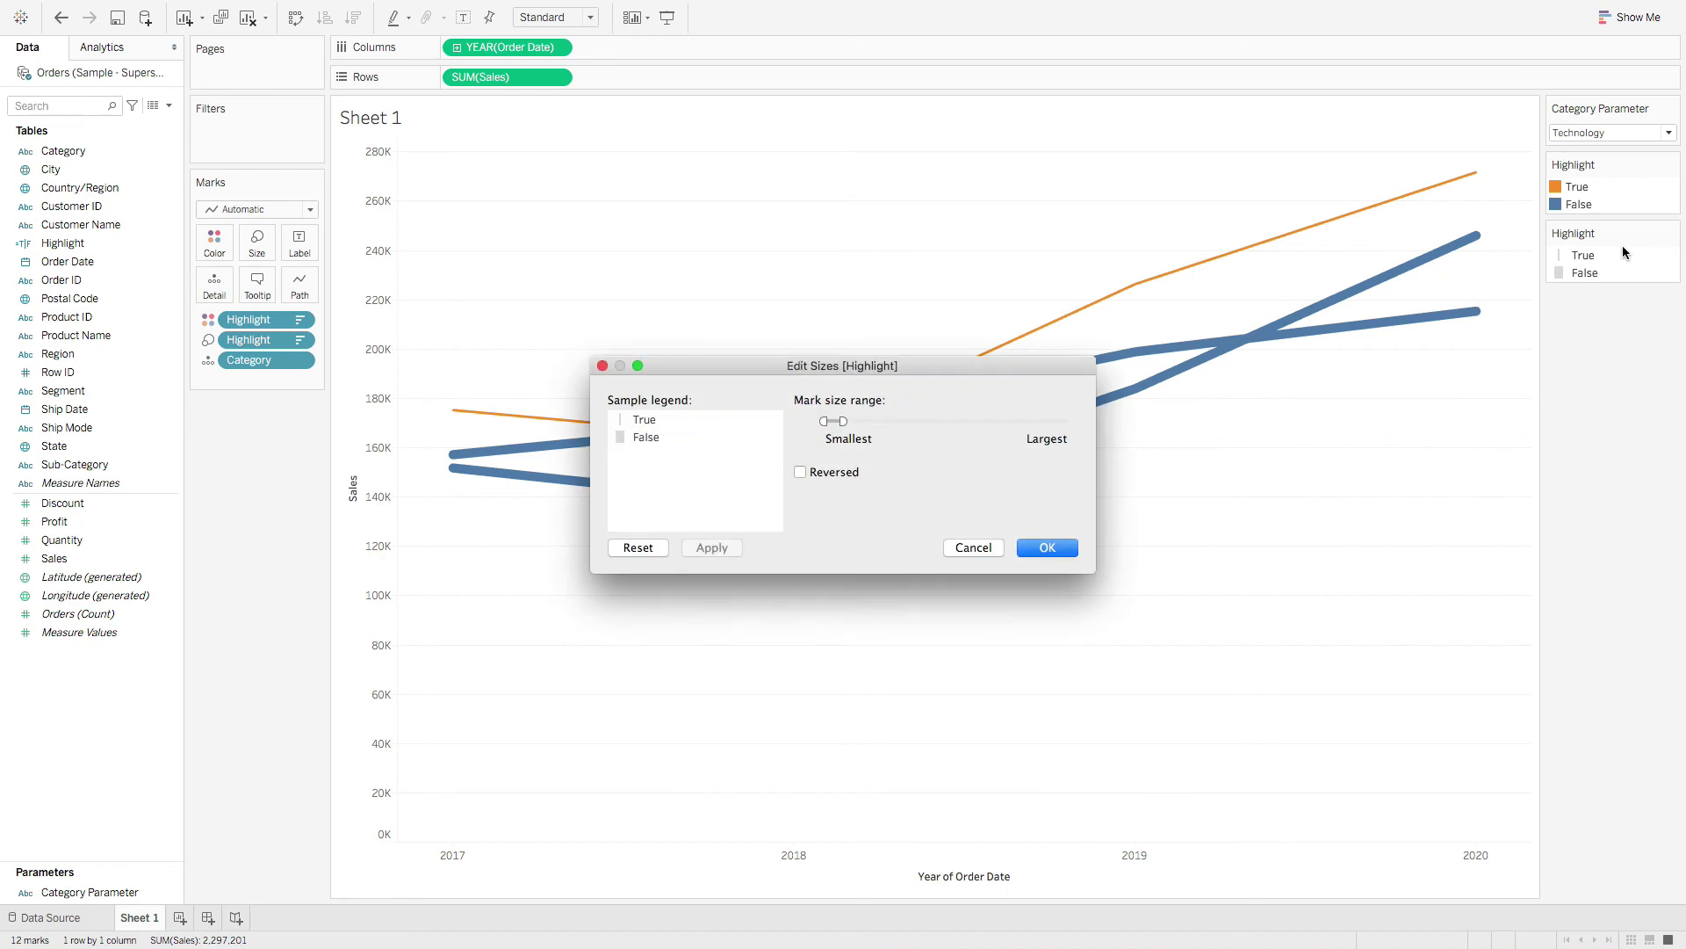
click(800, 472)
click(1047, 547)
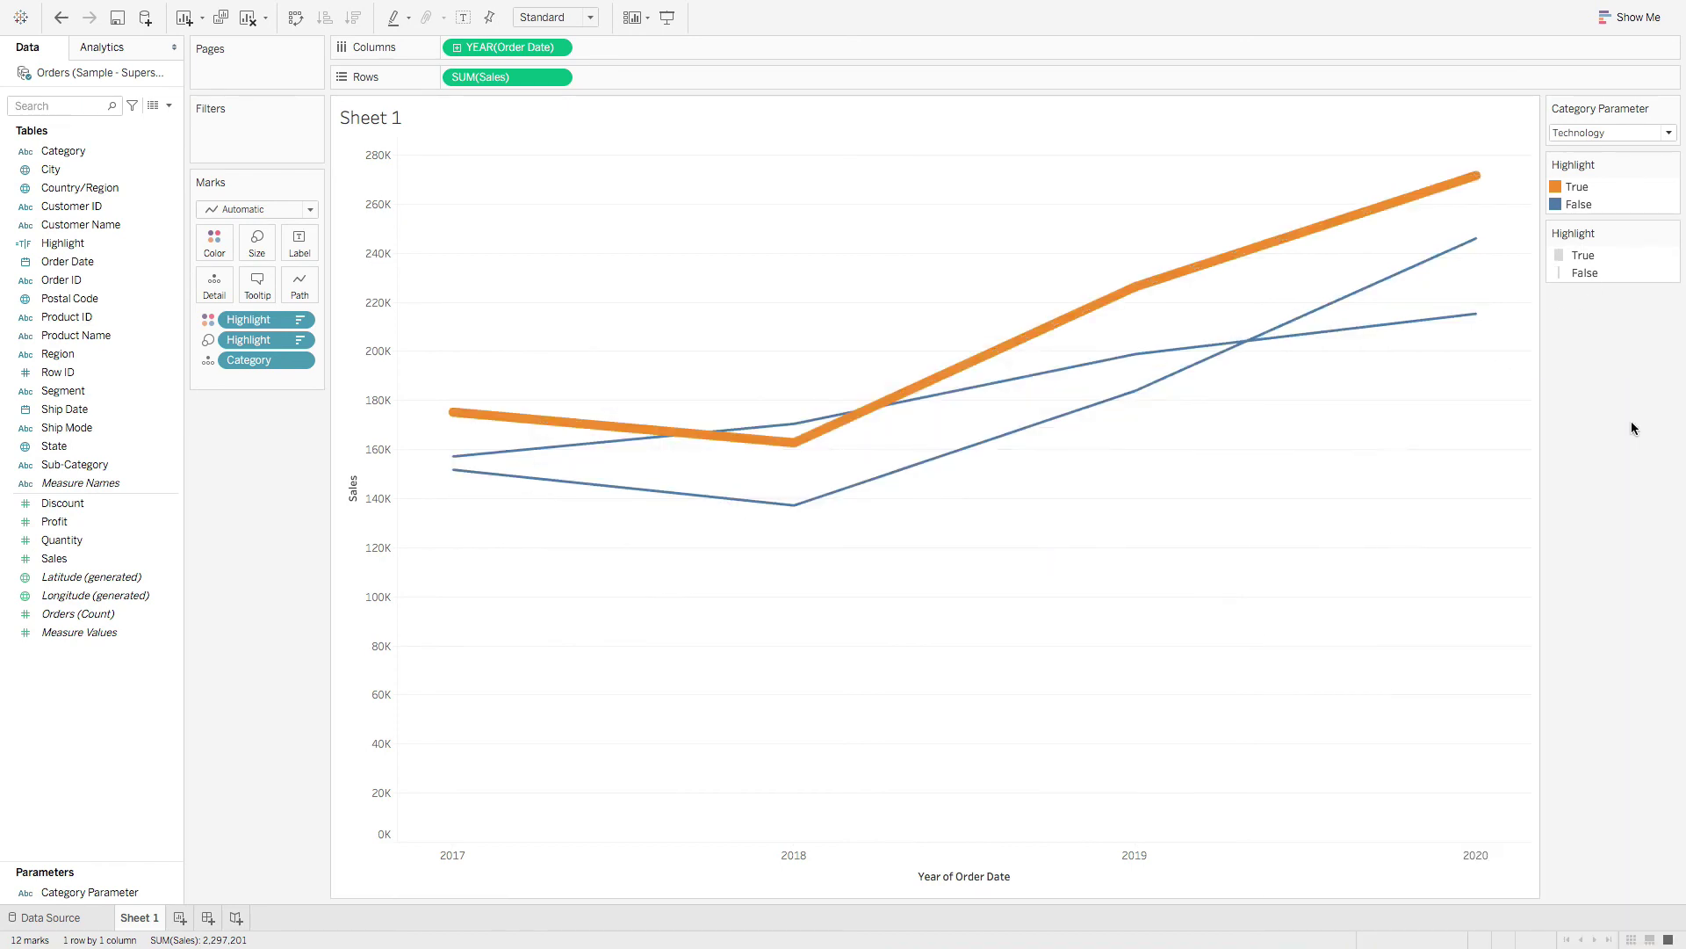
Test the line highlighting by switching the Category Parameter to Furniture, Office Supplies, and back to Technology
click(1593, 133)
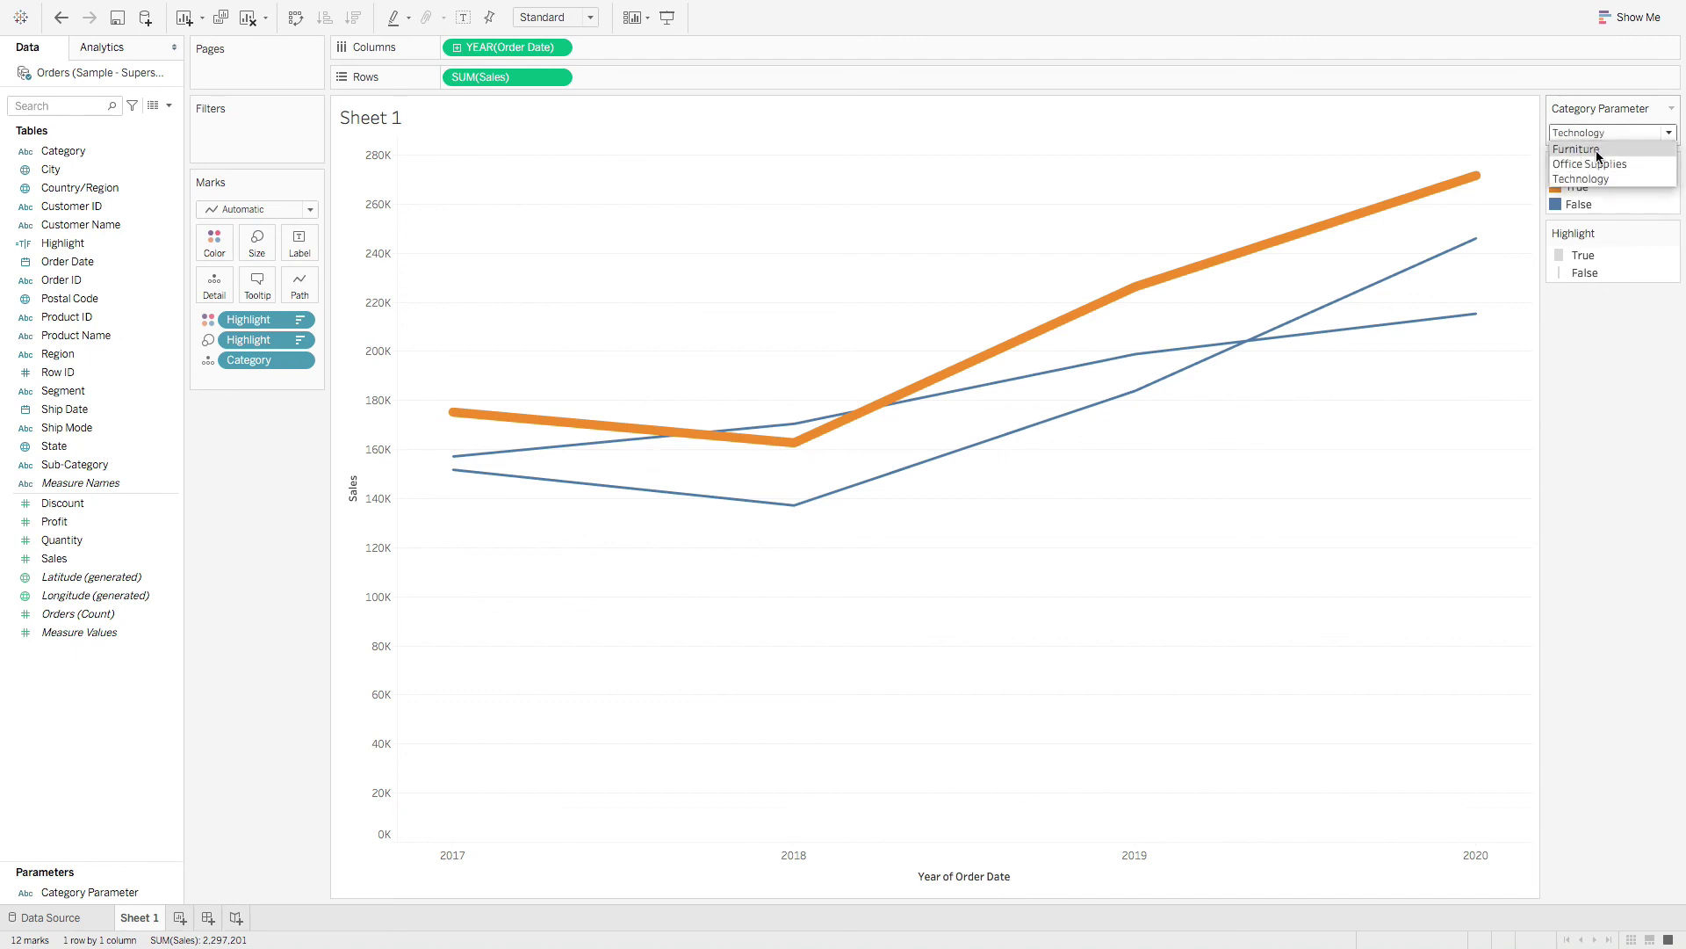
click(1597, 151)
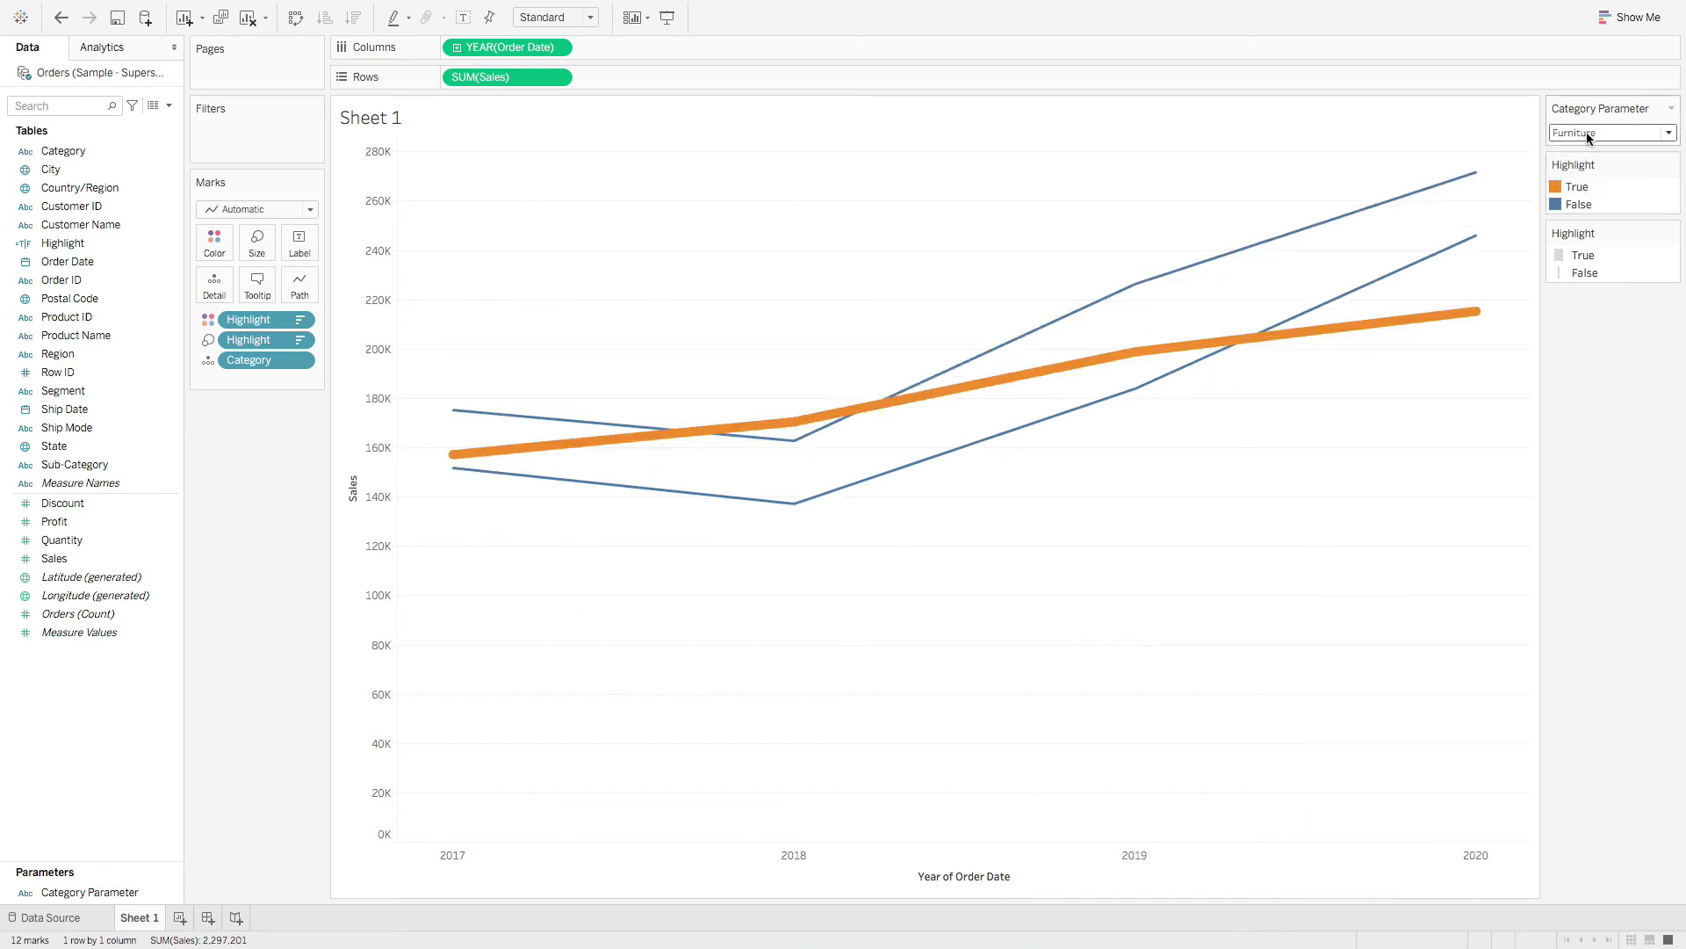
click(1586, 134)
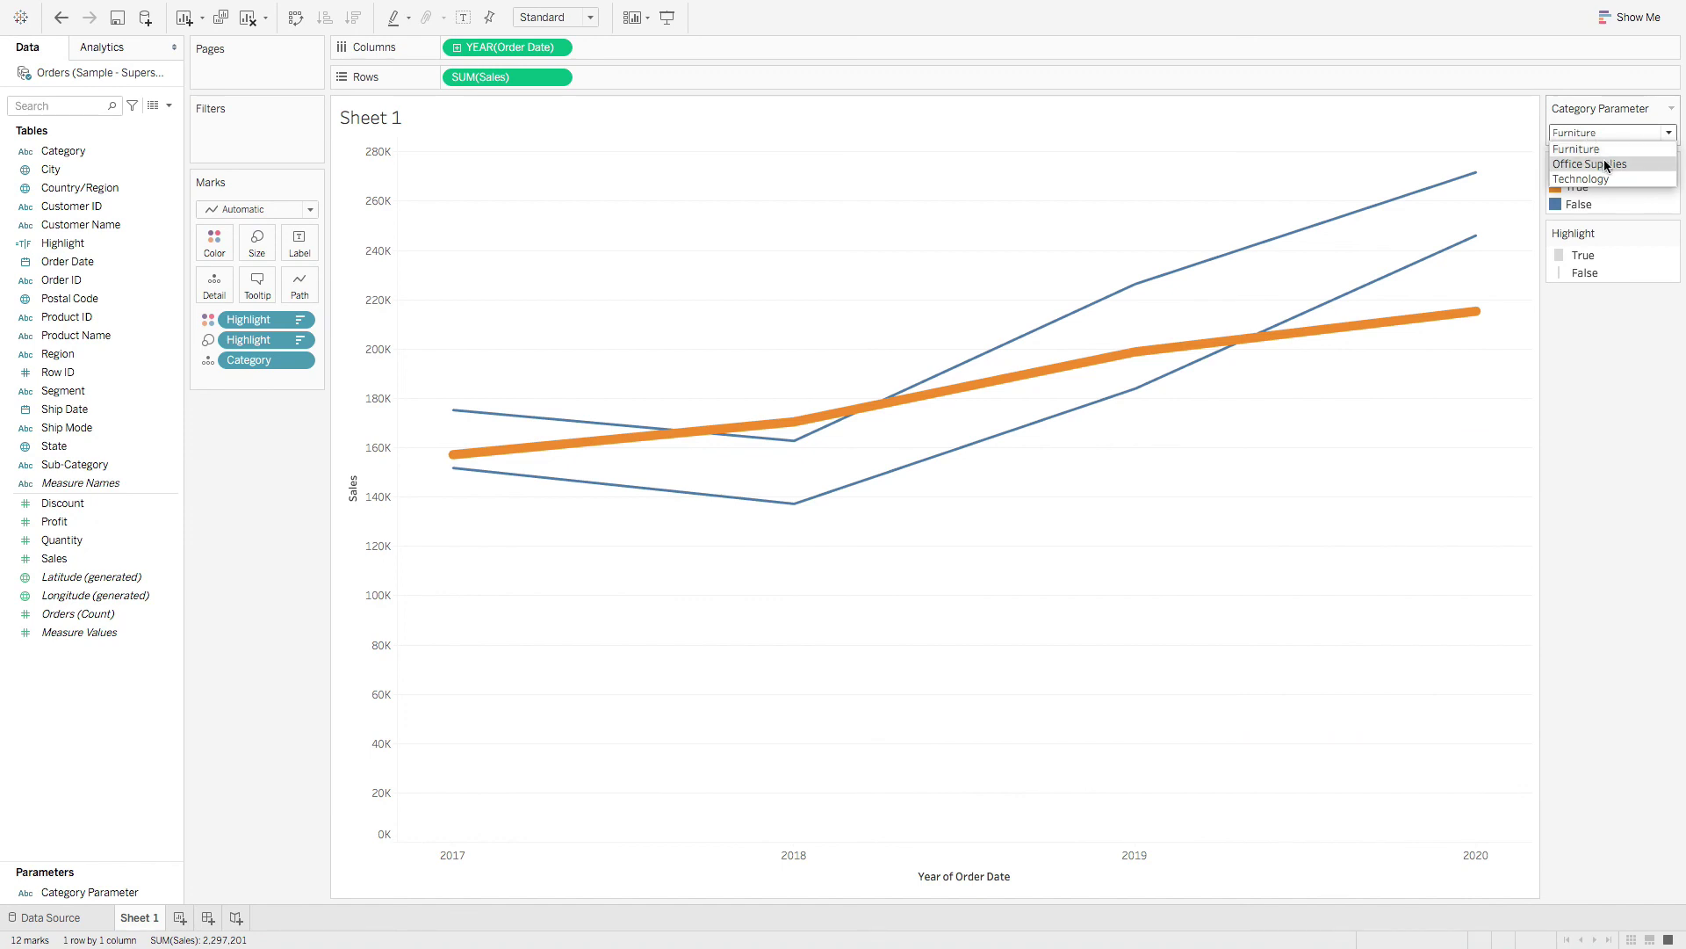
click(1603, 163)
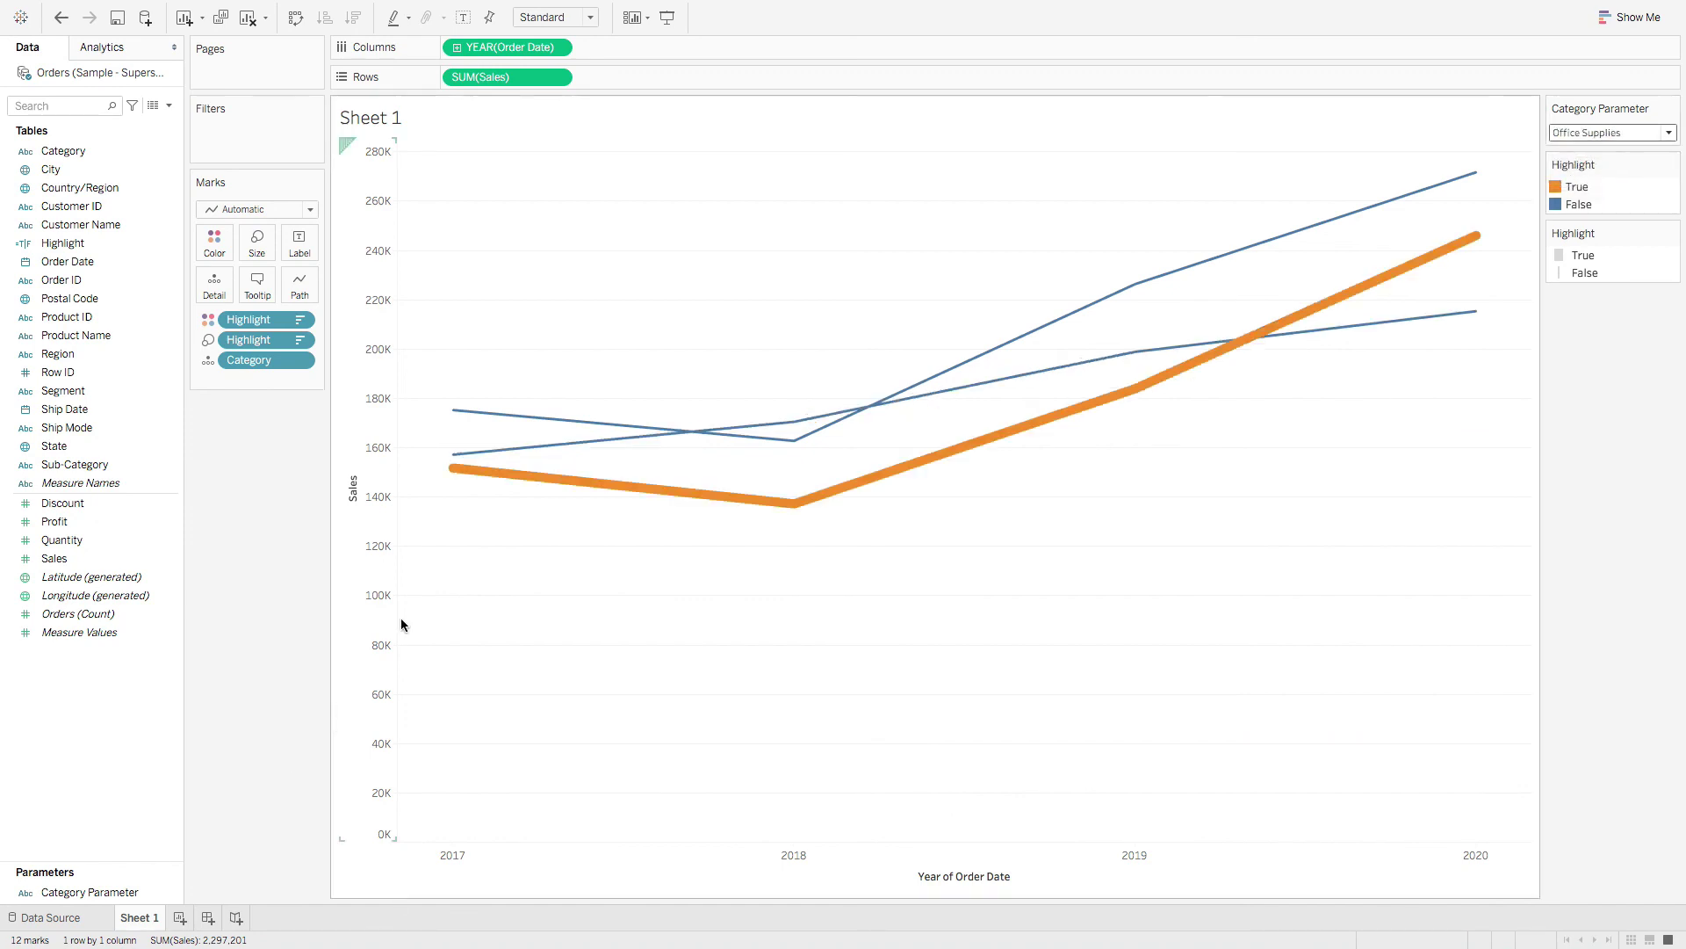
click(1594, 130)
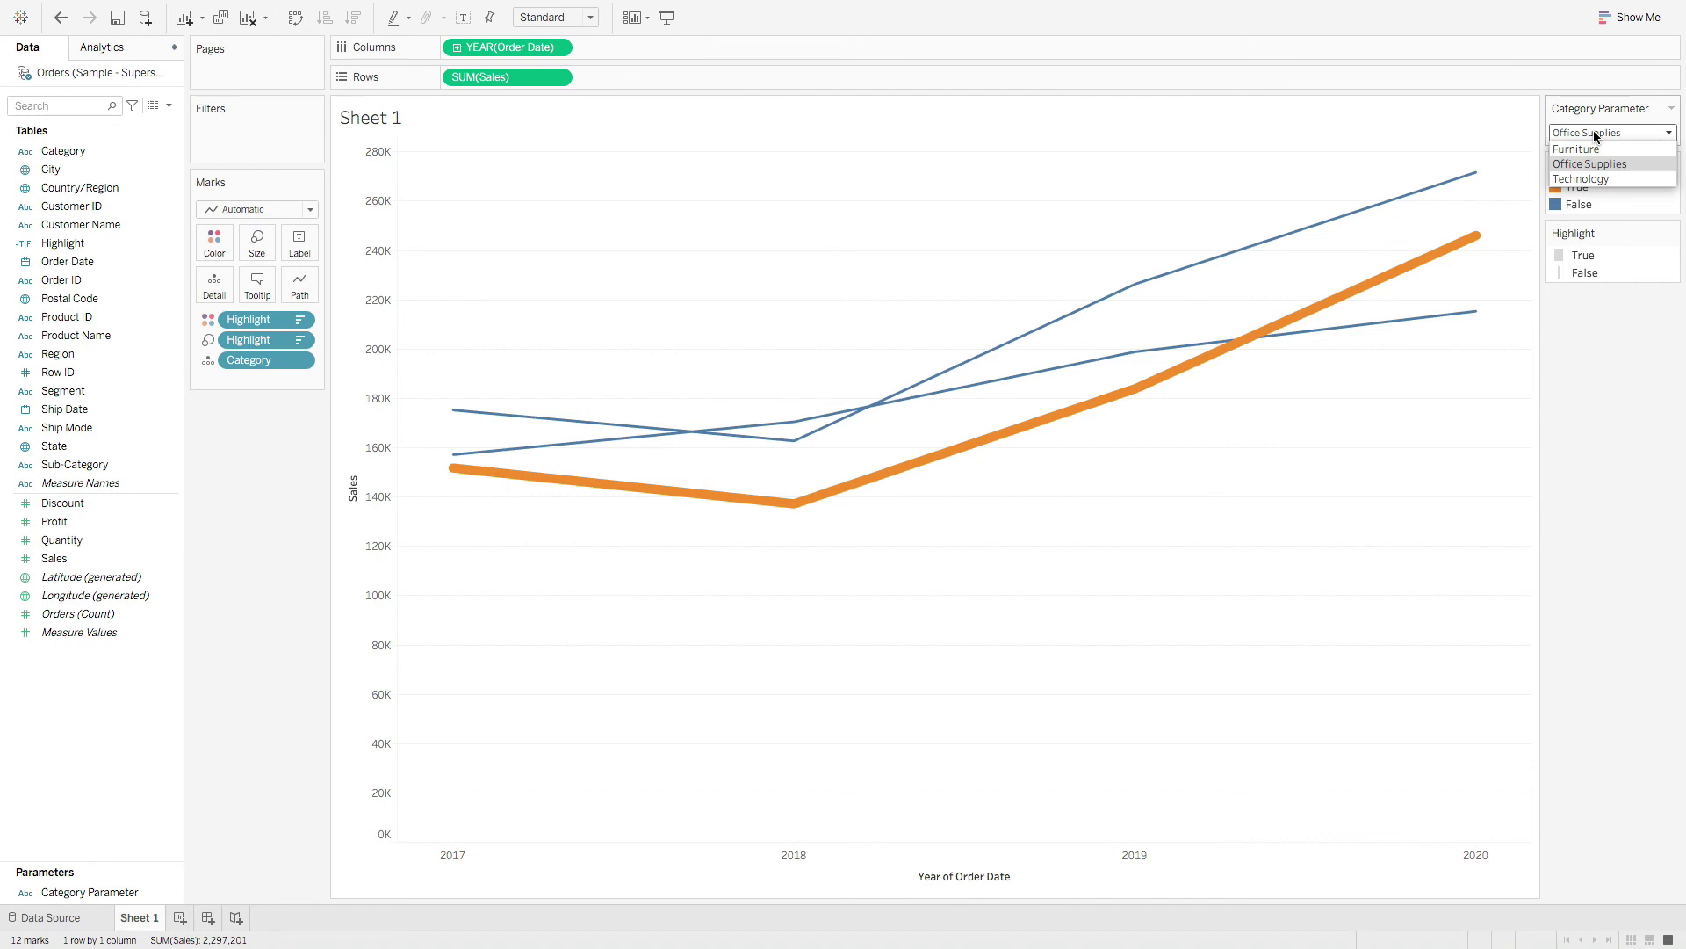
click(1601, 181)
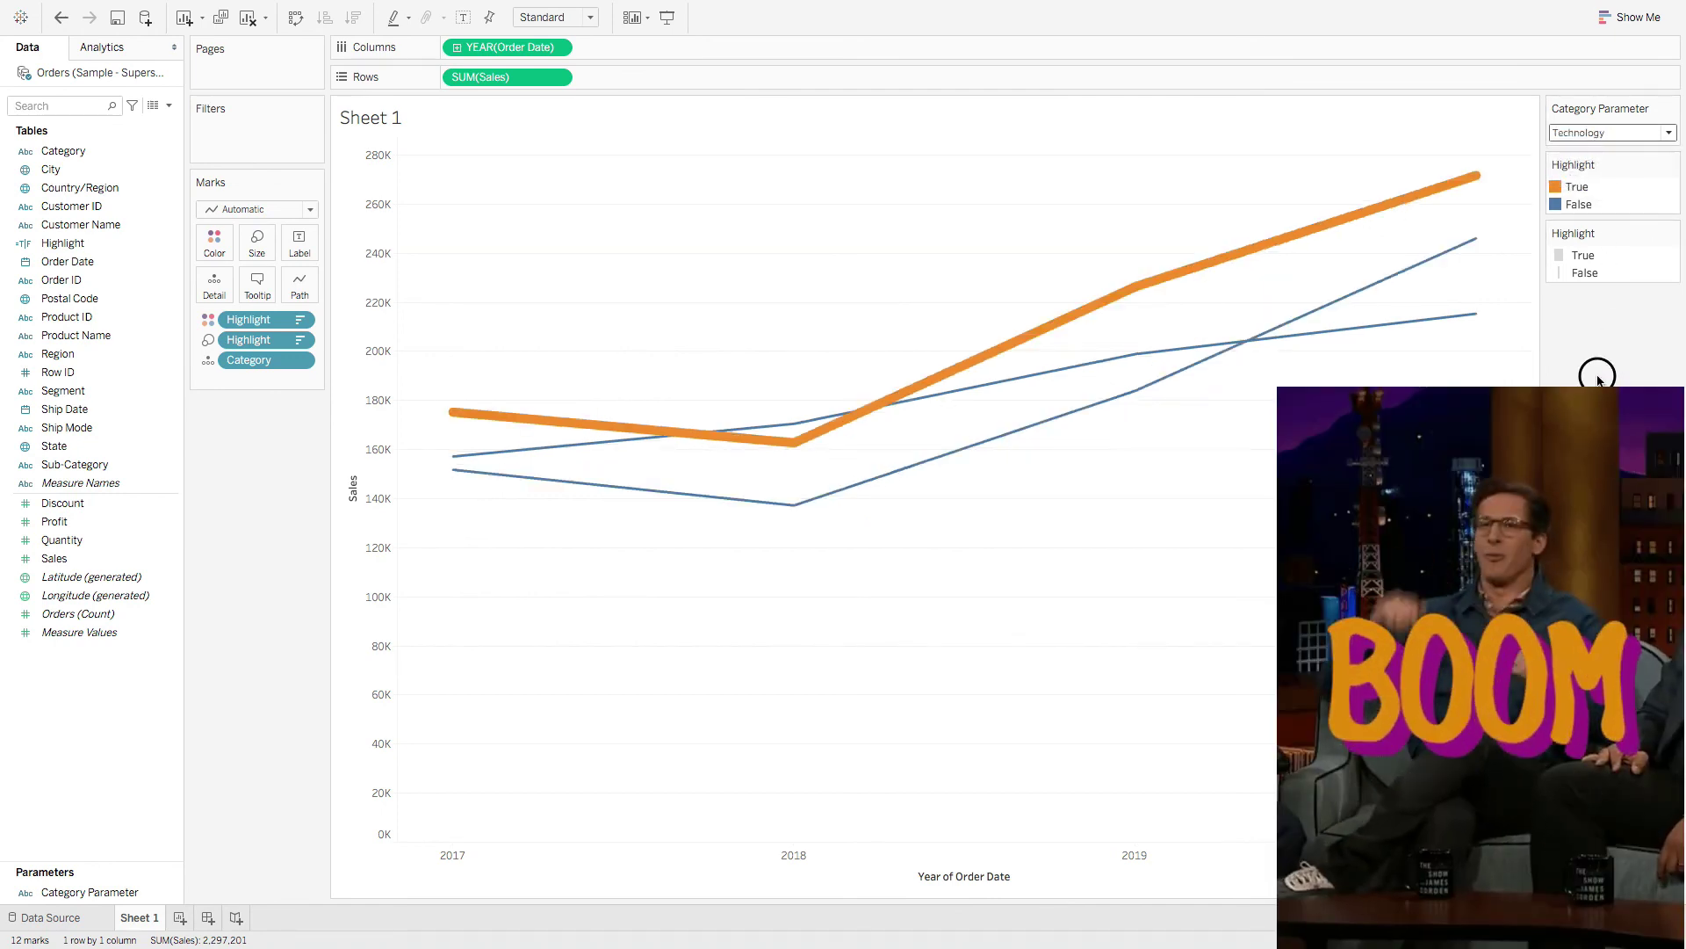